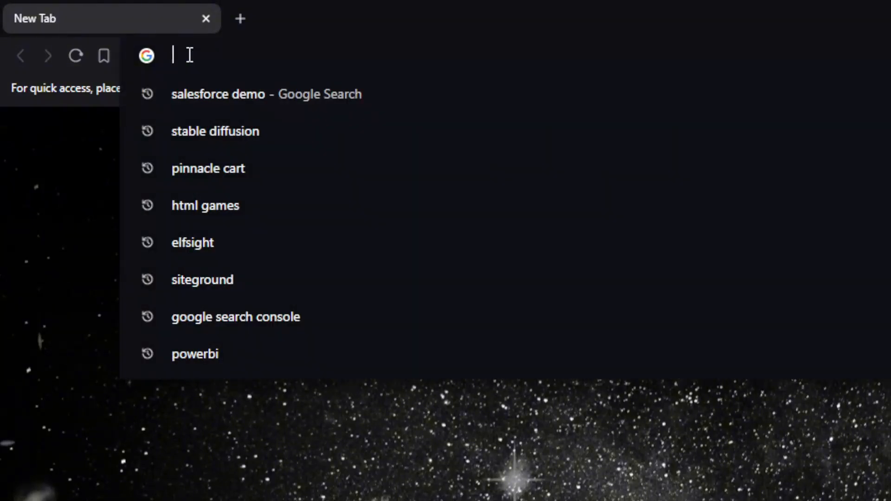
Step: Open the airtable.com website in the browser
type("artabke")
key("BackSpace")
key("BackSpace")
key("BackSpace")
key("BackSpace")
key("BackSpace")
key("BackSpace")
key("BackSpace")
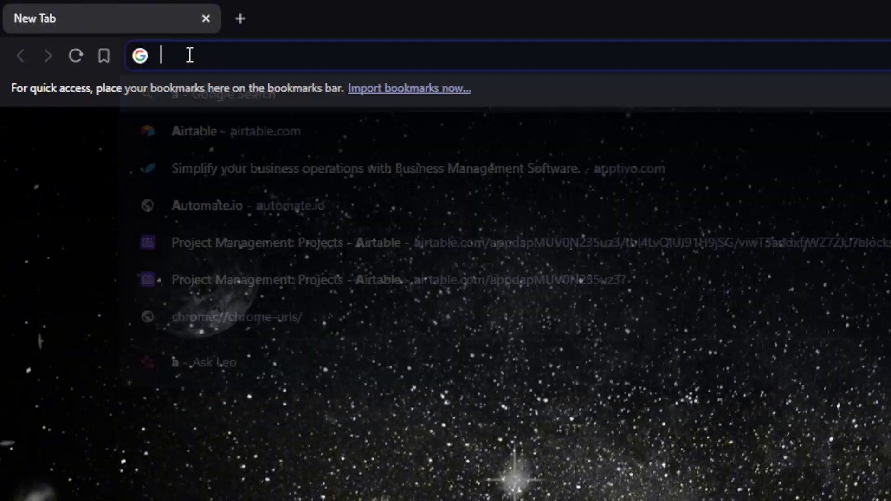
type("airtable.c")
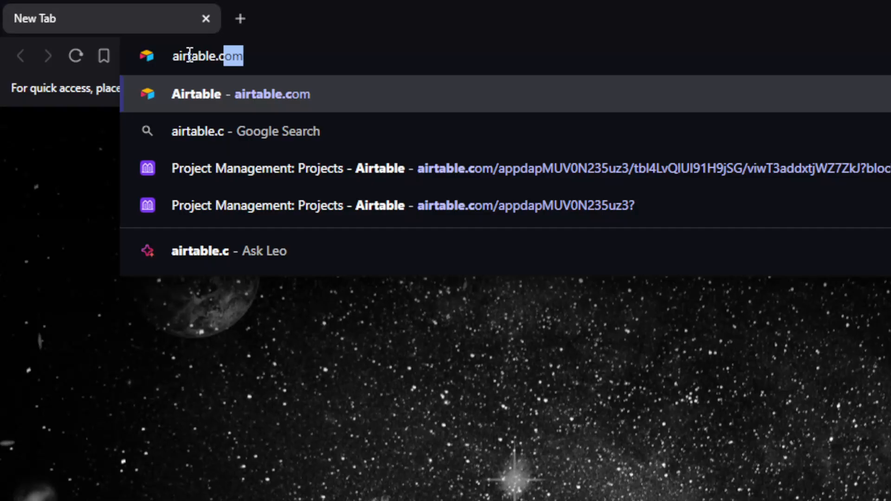
key("Return")
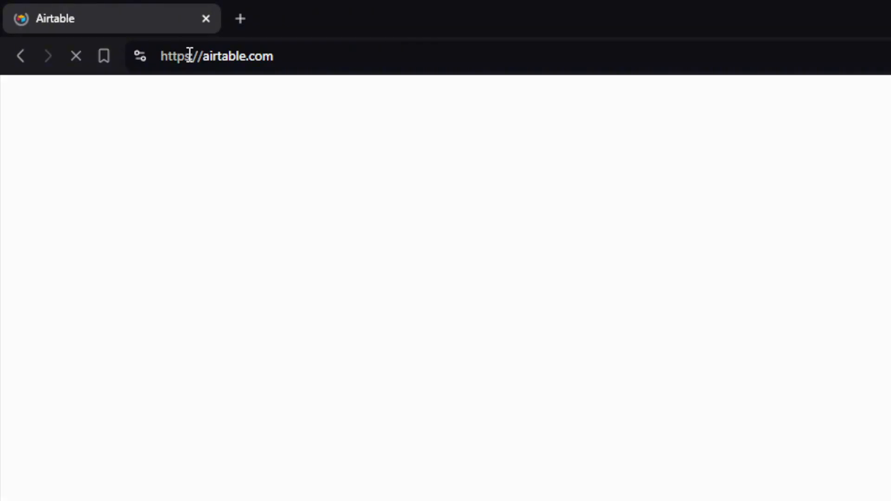
Step: Open the Airtable site in a private window and start signing up for a free account
key("ctrl+shift+n")
type("air")
key("Return")
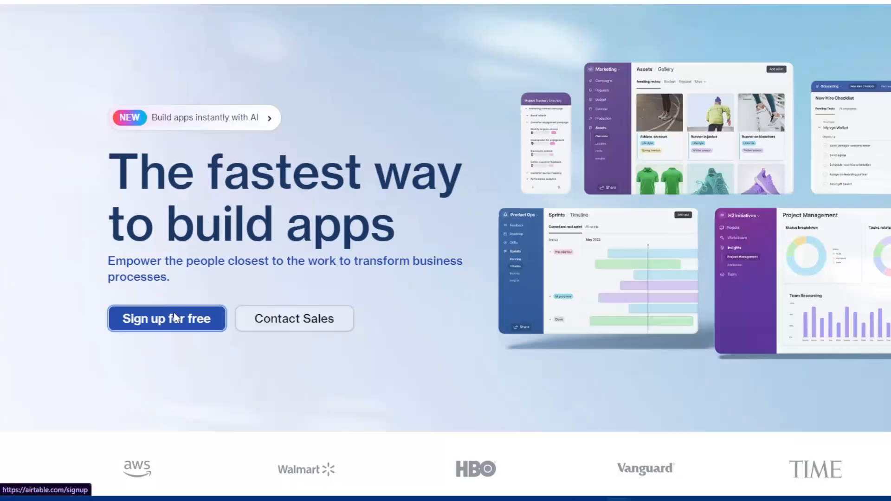
left_click(176, 317)
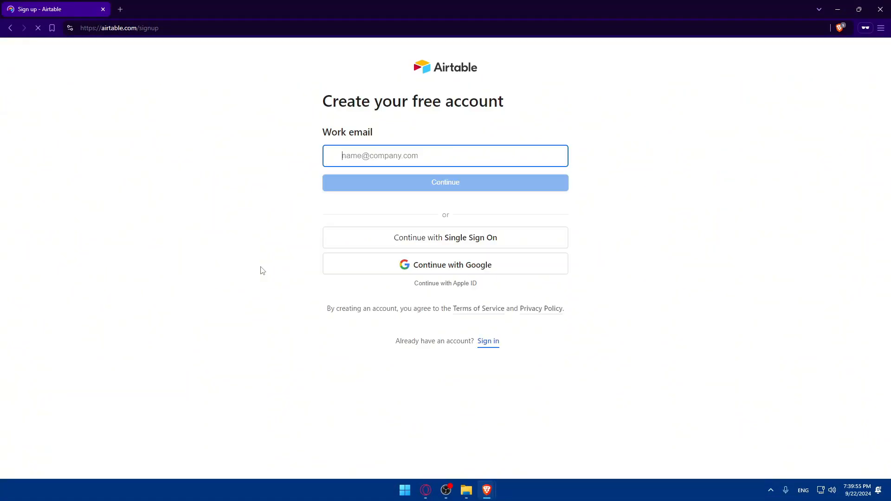
Step: Check the Apple ID and Single Sign On options for creating the account
left_click(443, 287)
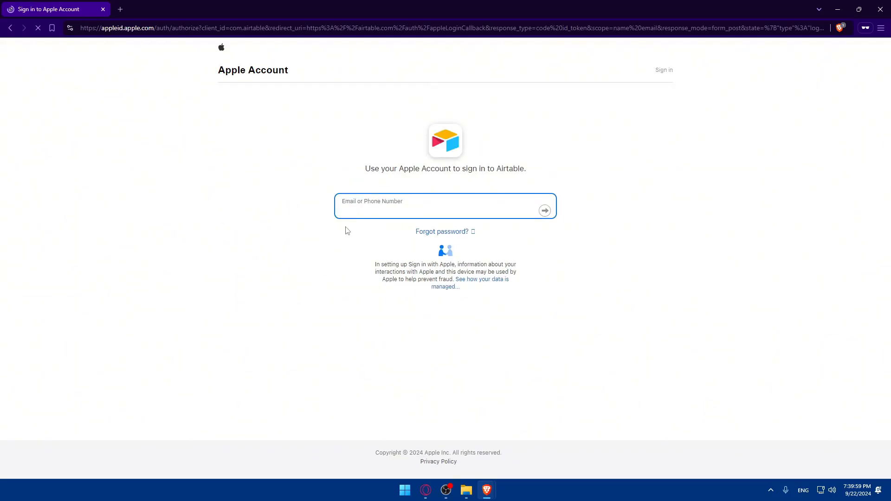
key("alt+Left")
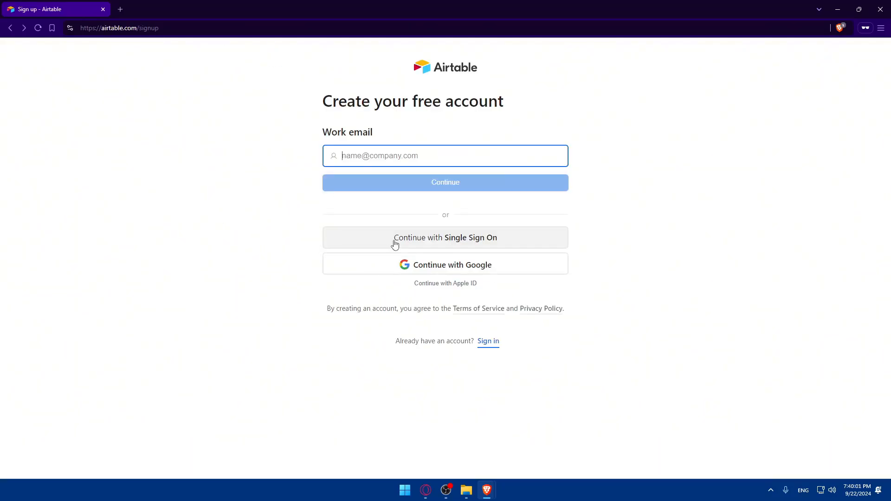
left_click(439, 241)
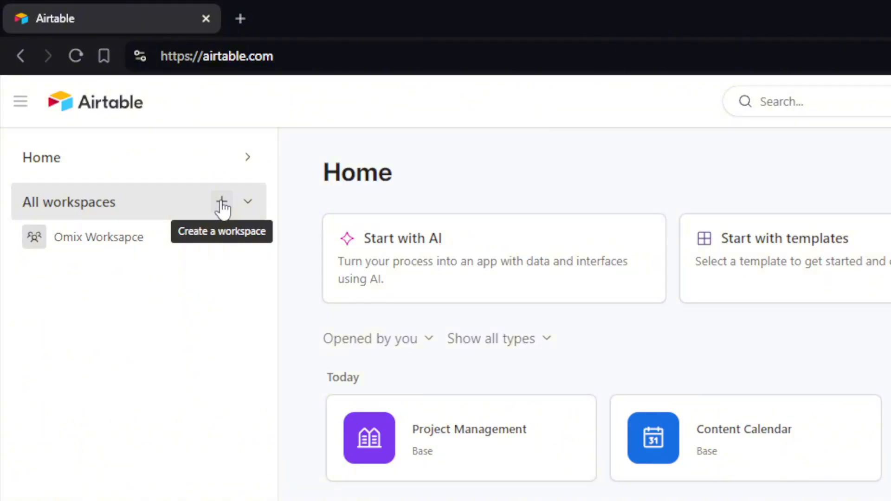
Step: Create a new workspace named ojndfg
left_click(222, 202)
type("ojndfg")
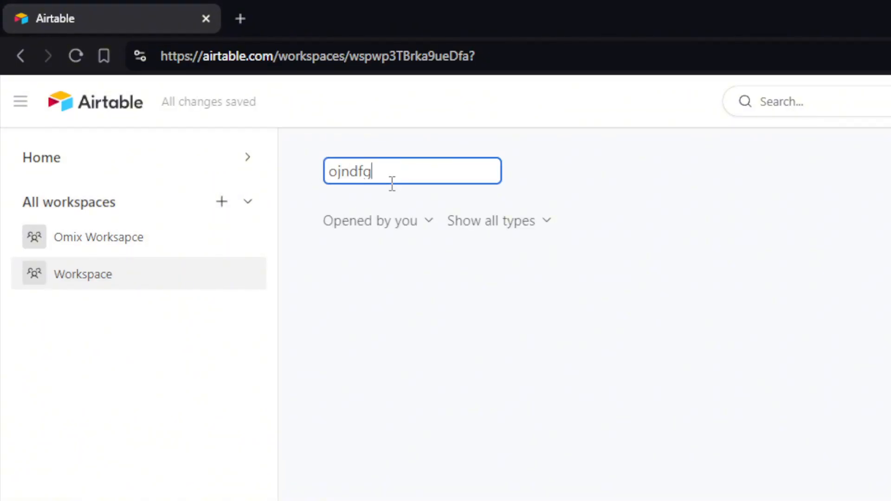
key("Return")
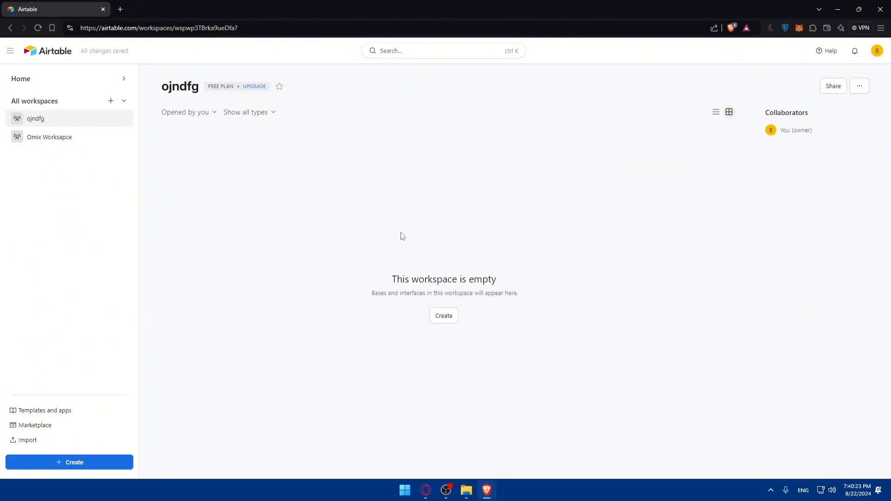
Step: Review the empty workspace's options for starting a new base, and dismiss them without choosing one
left_click_drag(383, 293, 539, 273)
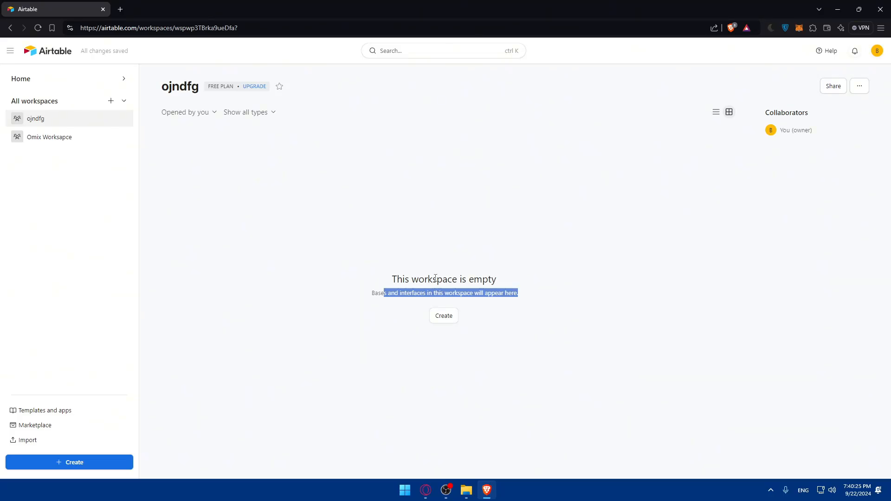
left_click_drag(404, 279, 547, 299)
left_click(454, 323)
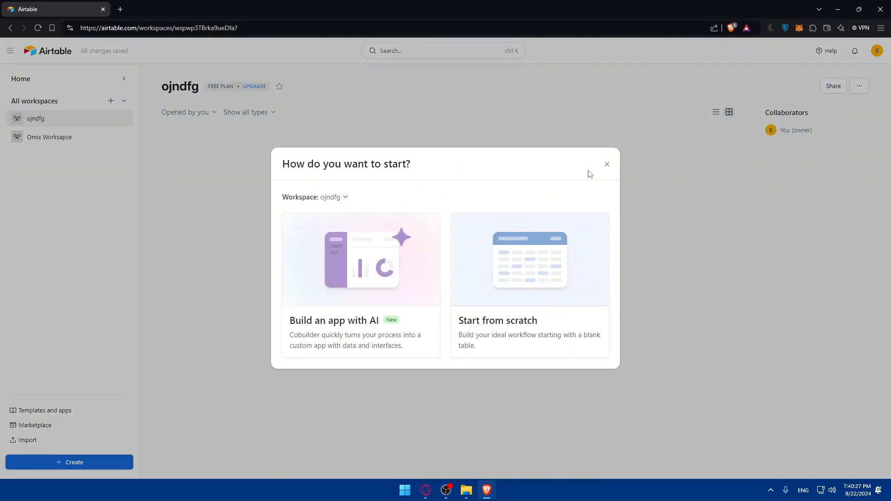
left_click(606, 163)
Step: Delete the ojndfg workspace and return to the home page
left_click(857, 86)
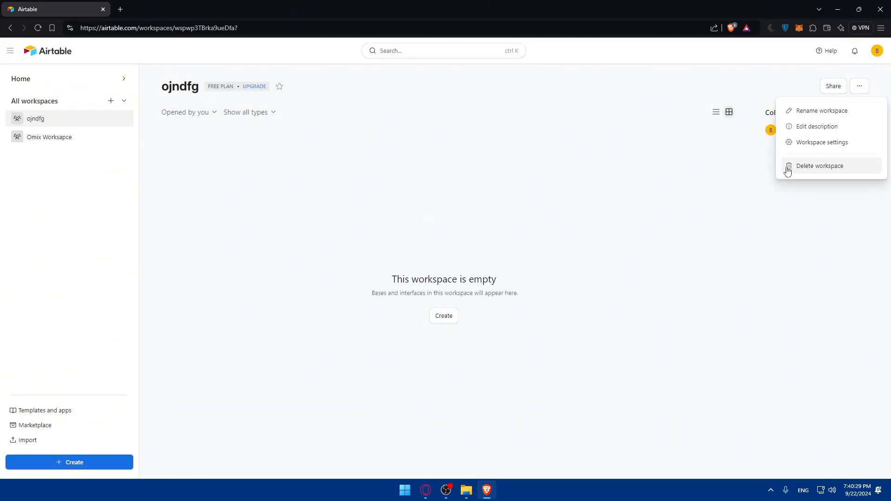
left_click(789, 165)
left_click(831, 143)
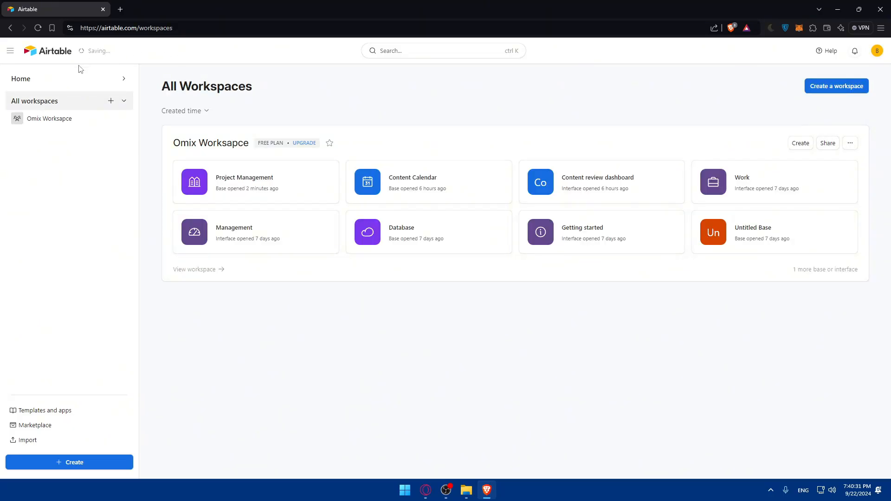
left_click(51, 79)
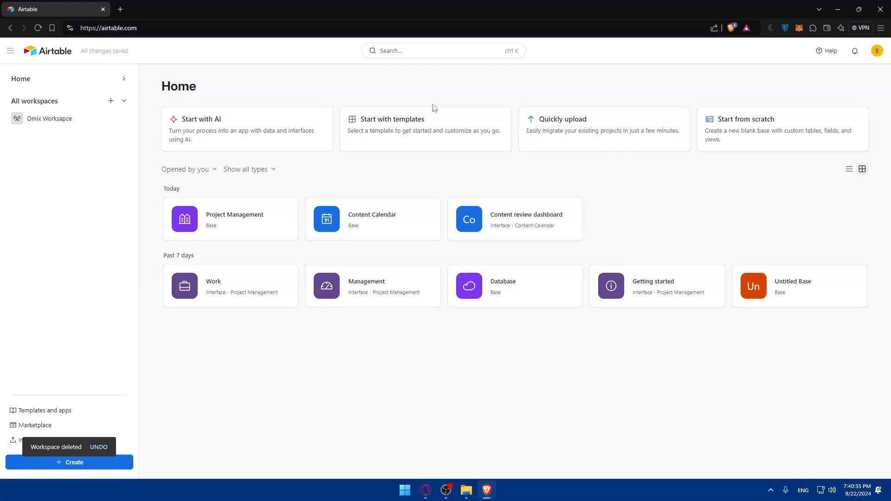
Step: Create a blank base from scratch and return to the home page
left_click(744, 126)
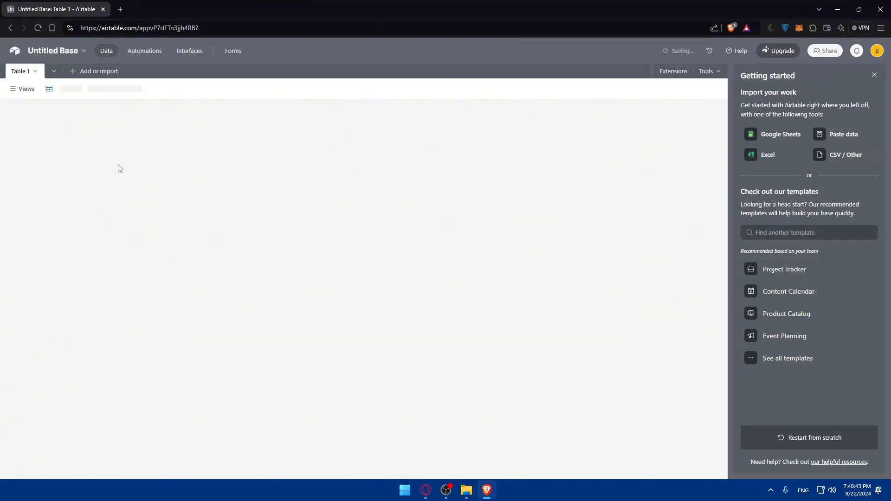
key("alt+Left")
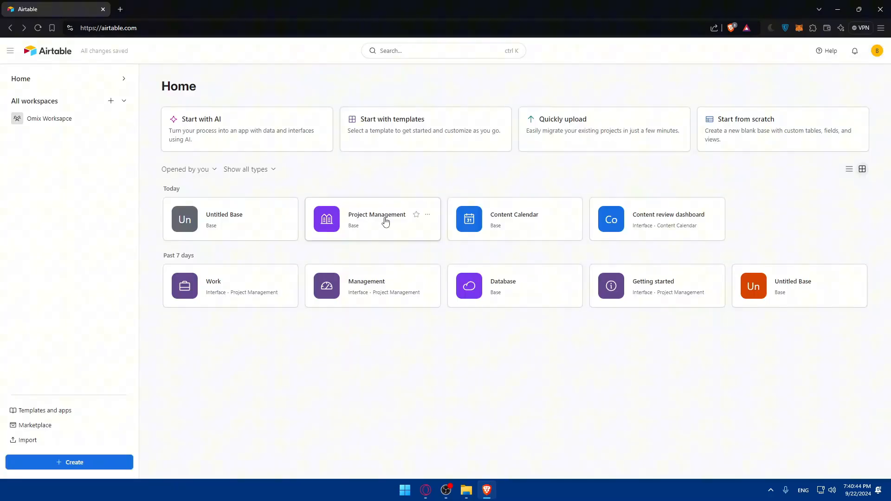
Step: Open the survey for requesting an unlisted data import source and choose Other as the source
left_click(611, 130)
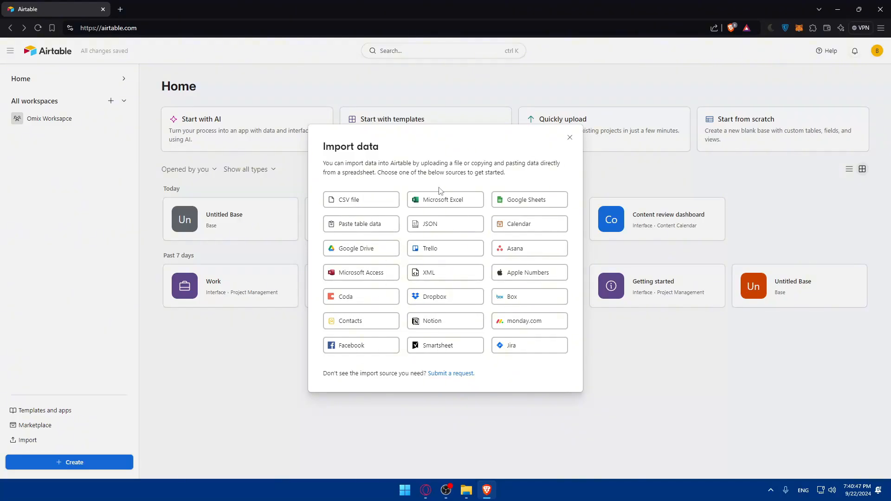
left_click(447, 374)
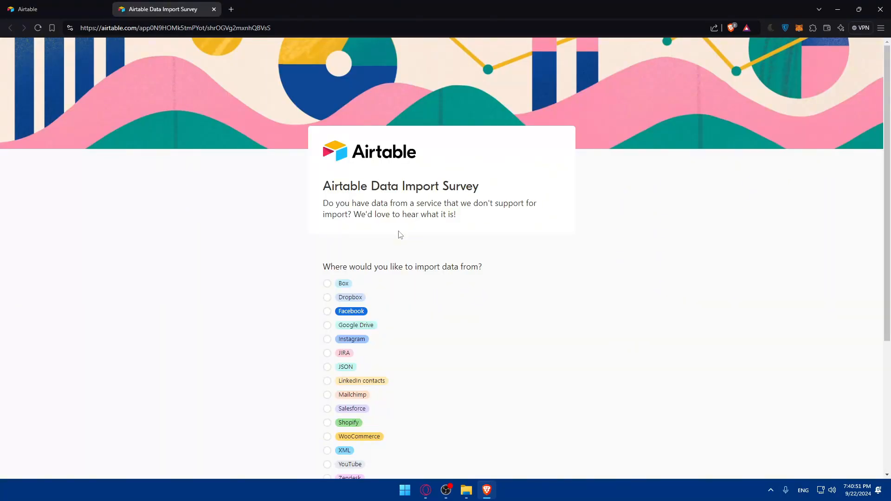
scroll(400, 235, "down", 4)
left_click(327, 299)
Step: Enter gjdfdj as the details of the other source and dhjkf as the additional comment in the survey
left_click(366, 363)
type("gjd")
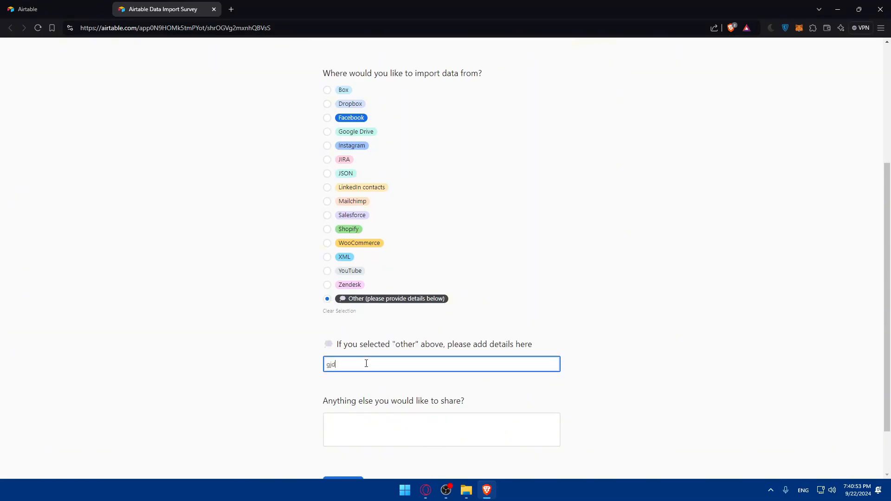
type("fdj")
left_click_drag(371, 363, 245, 362)
left_click(388, 431)
type("dhjk")
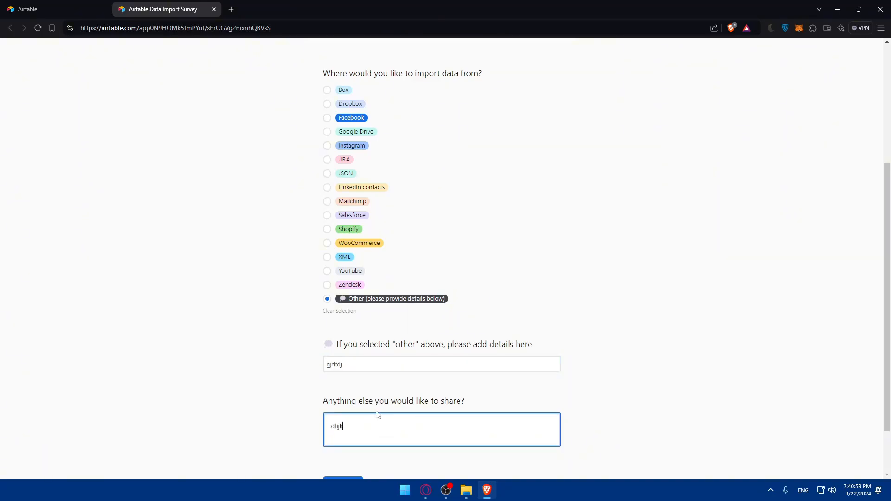
type("f")
Step: Switch the survey's import source to YouTube, then leave the survey unsubmitted and close the data import options
left_click(328, 272)
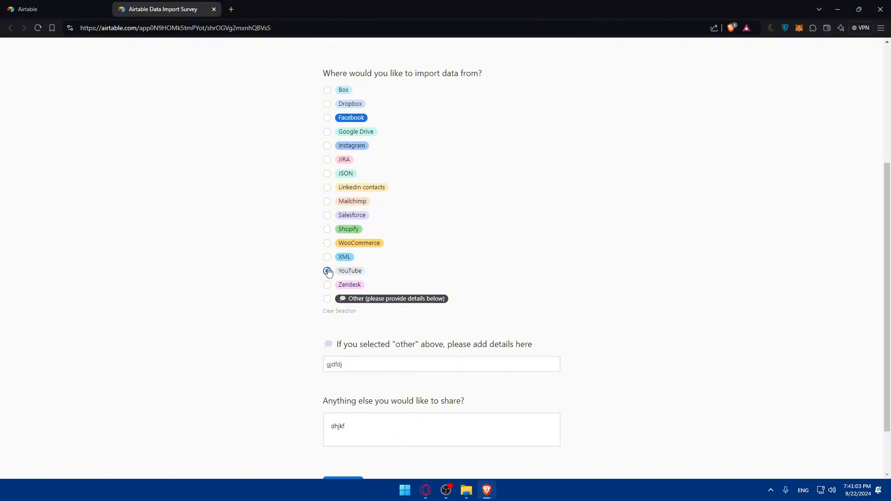
left_click(214, 9)
left_click(486, 84)
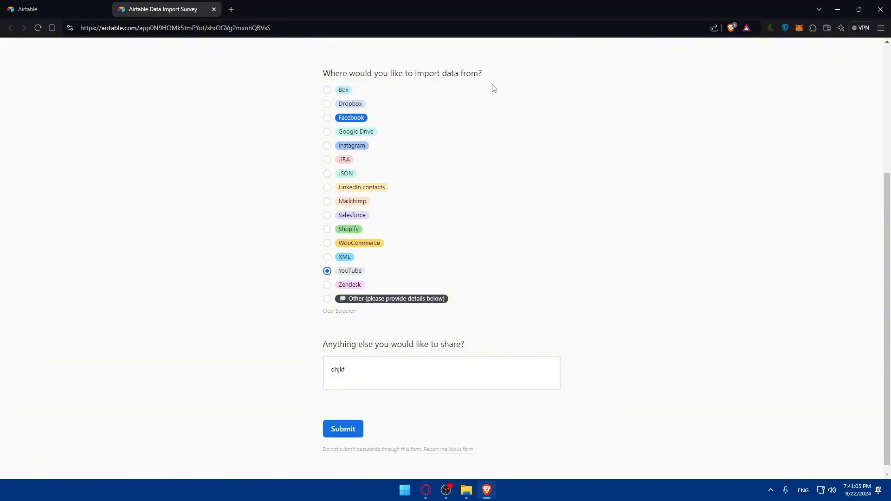
left_click(571, 138)
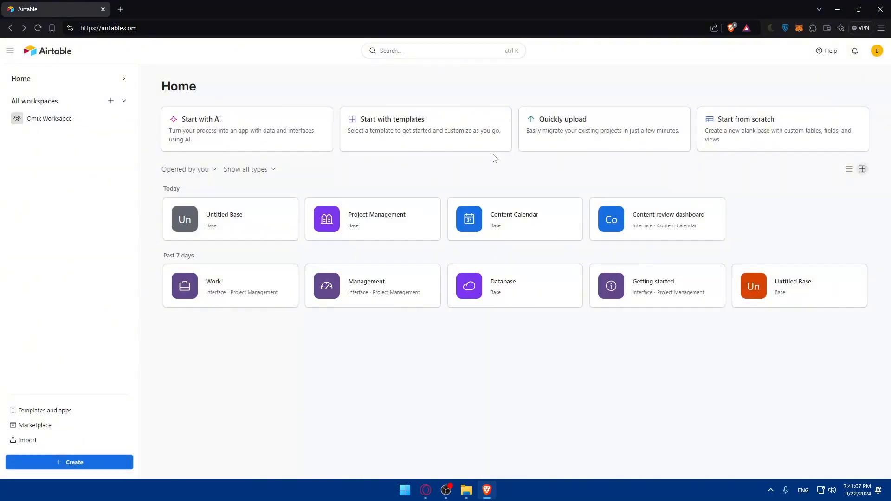
Step: Explore more templates from the home page and open the full template library
left_click(286, 215)
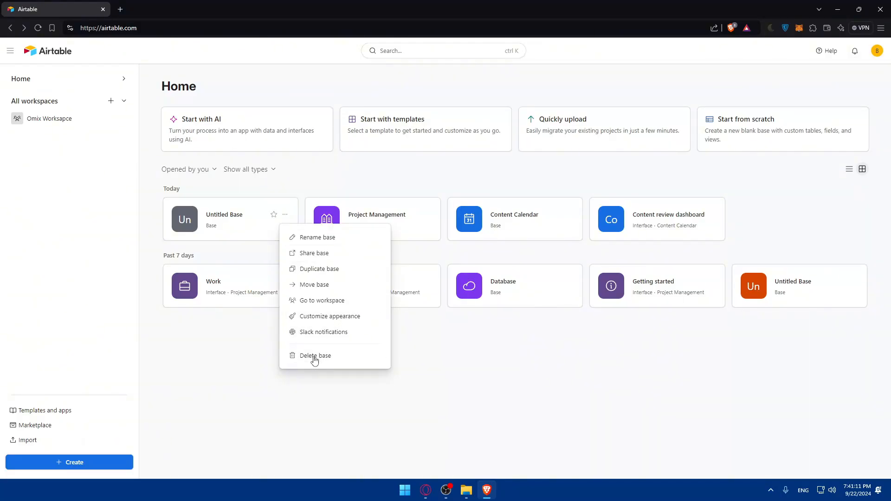
left_click(405, 119)
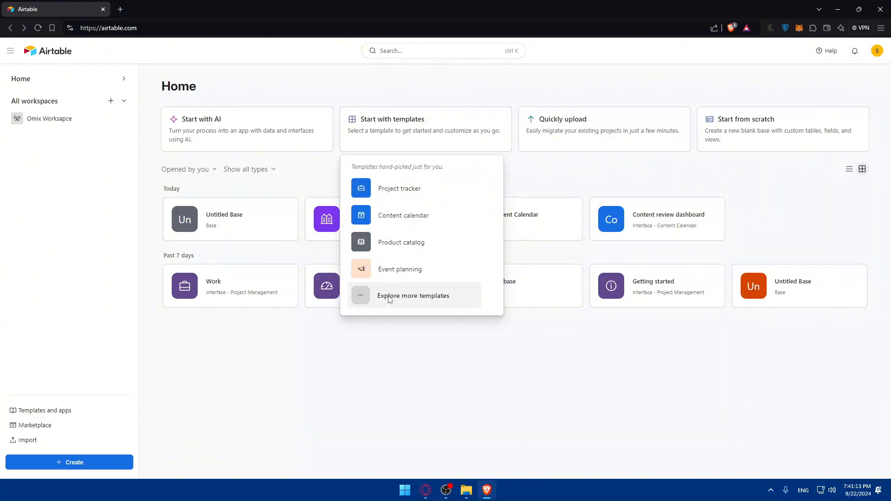
left_click(388, 299)
scroll(510, 292, "down", 10)
left_click(490, 393)
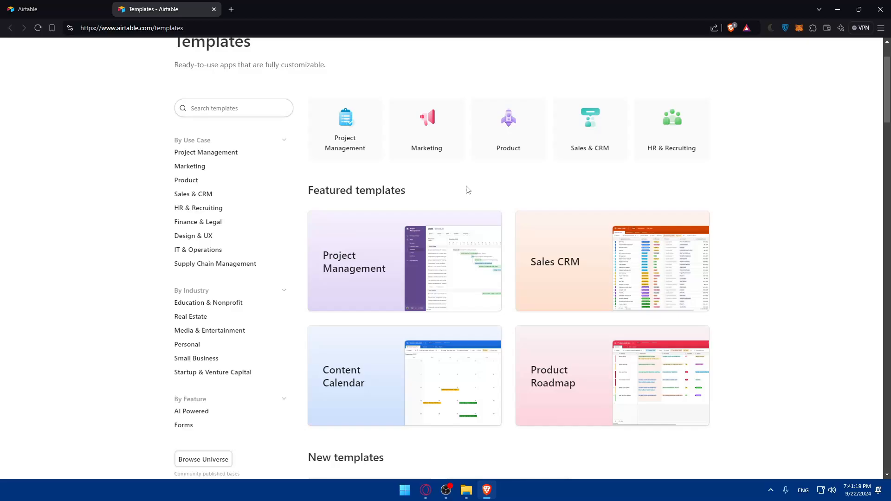
Step: Look through the template library by category, loading more categories at the end of the list, and close the library page
scroll(493, 190, "down", 5)
scroll(508, 179, "down", 2)
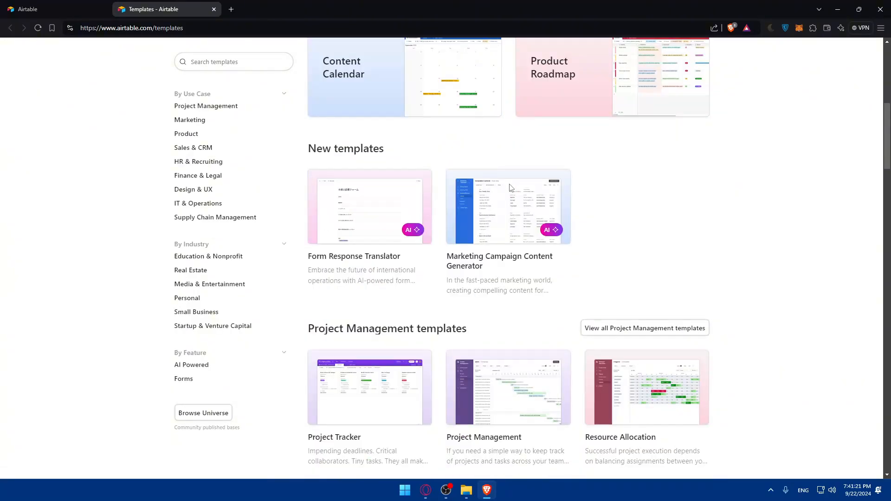
scroll(510, 188, "down", 2)
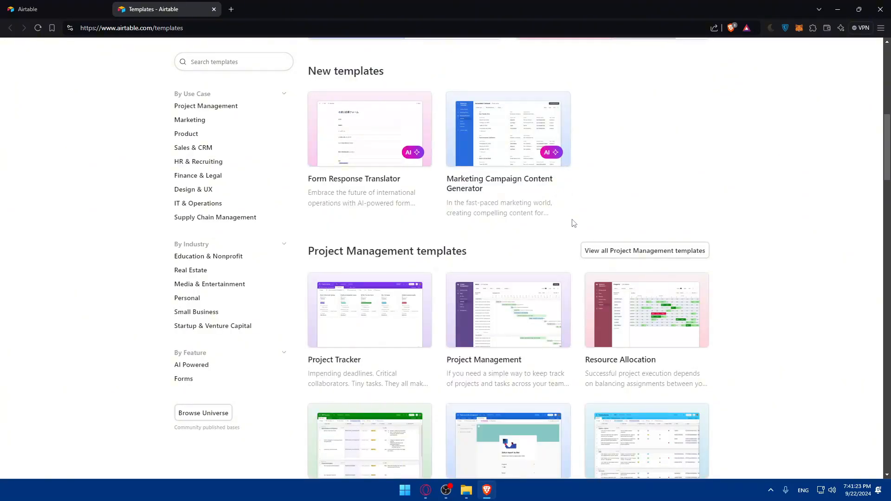
scroll(562, 209, "down", 20)
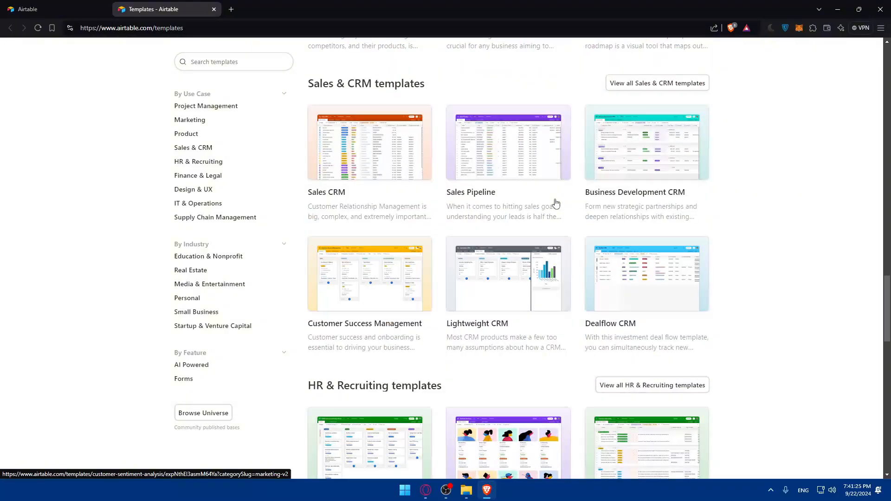
scroll(556, 203, "down", 18)
scroll(534, 213, "up", 7)
scroll(509, 227, "down", 5)
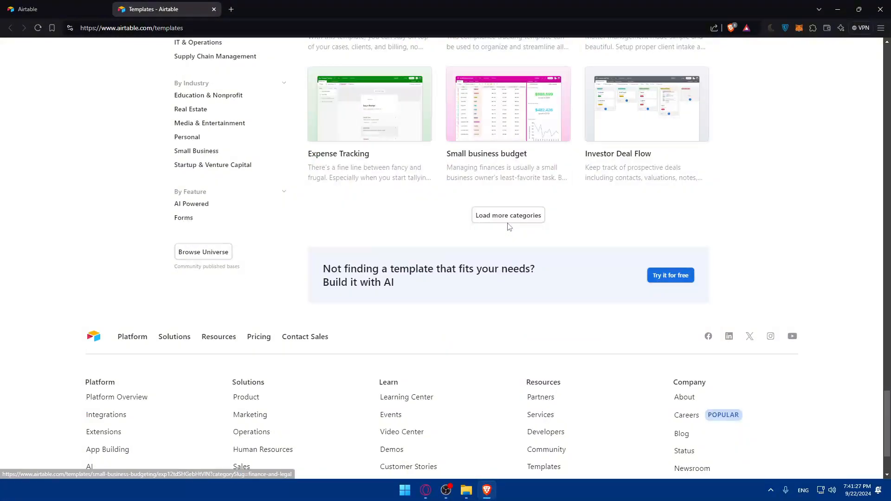
left_click(508, 222)
scroll(506, 228, "down", 15)
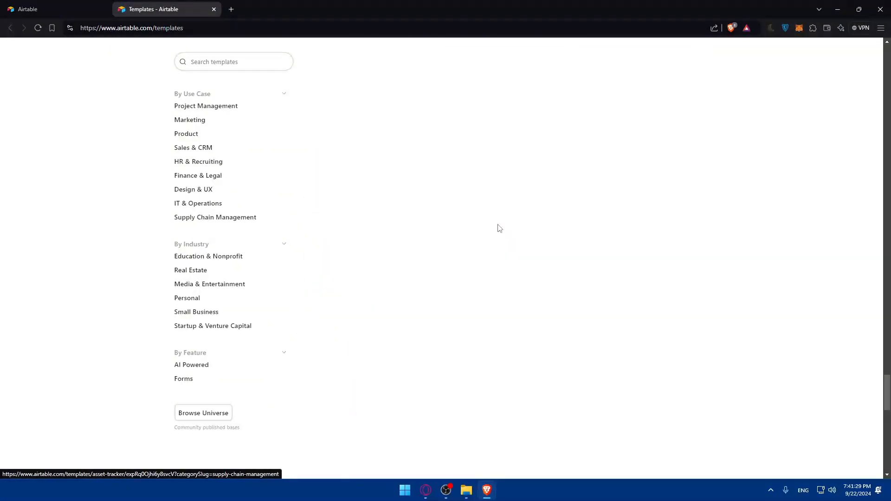
scroll(642, 274, "down", 3)
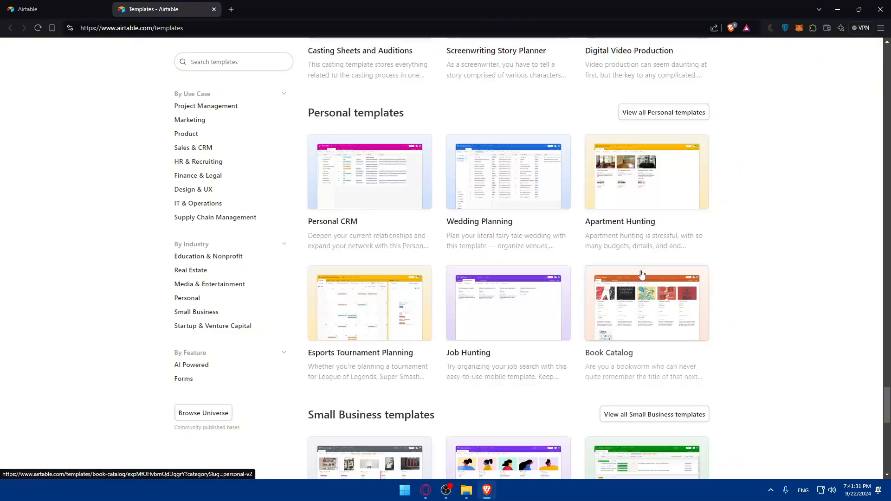
scroll(642, 274, "down", 3)
scroll(641, 284, "down", 8)
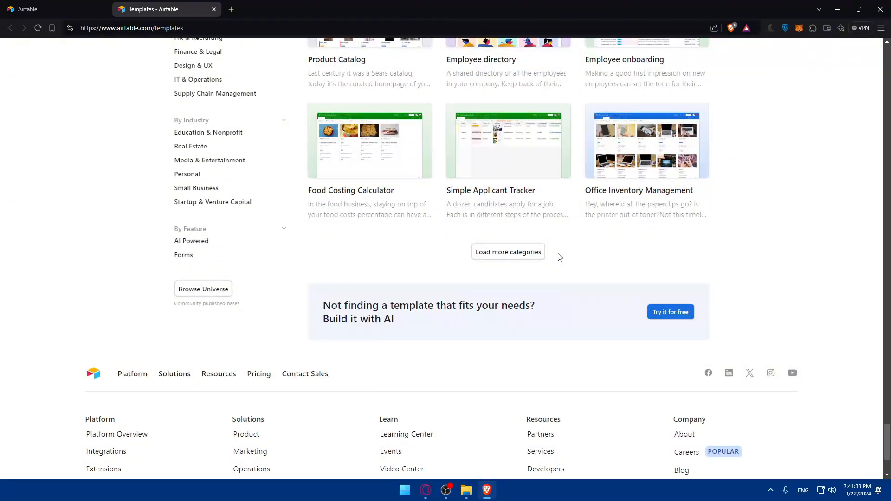
left_click(508, 252)
left_click(213, 9)
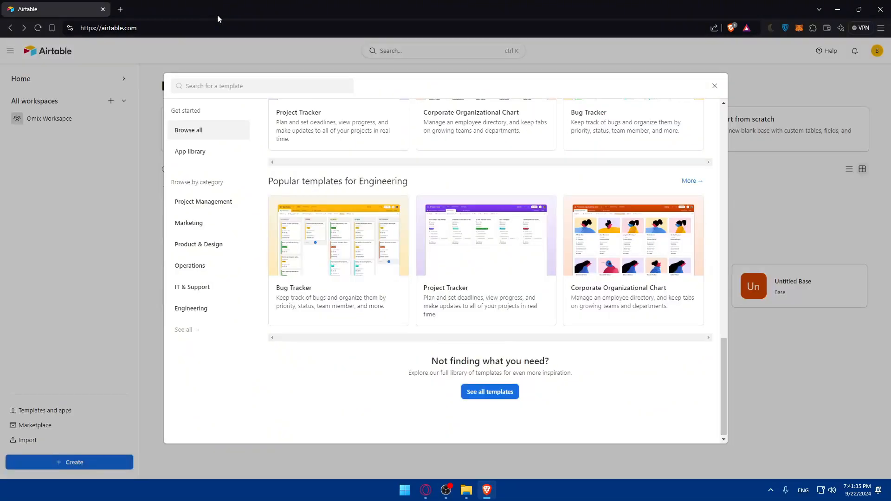
Step: Close the template library and delete the Untitled Base listed under Today
left_click(140, 132)
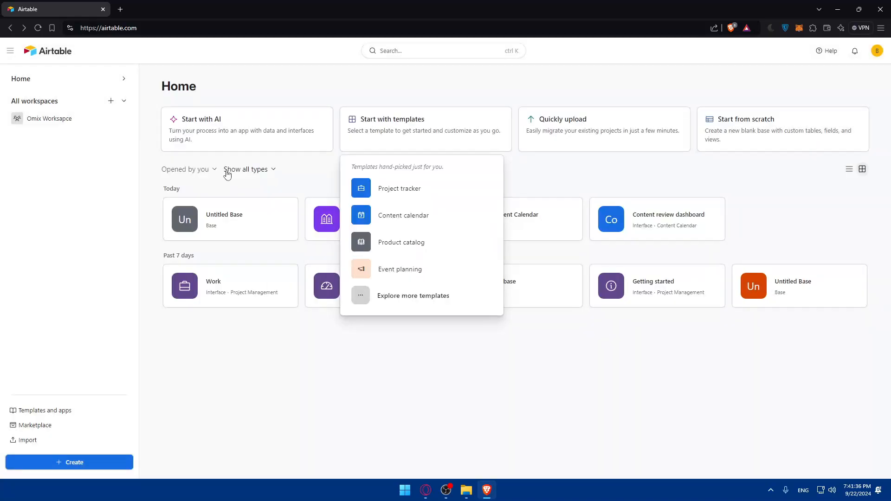
left_click(585, 89)
left_click(287, 220)
left_click(341, 360)
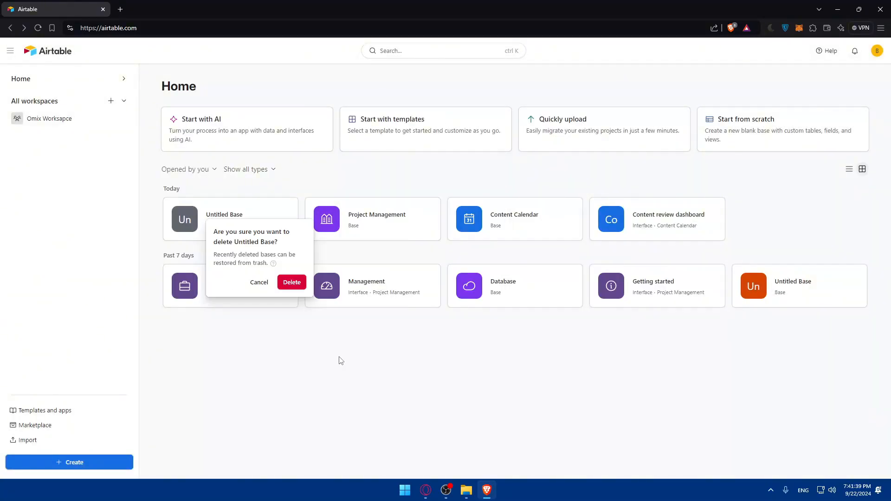
left_click(291, 282)
Step: Start an app with AI, try suggested categories such as CRM, Campaigns and Applicant tracking, and clear the app description
left_click(249, 132)
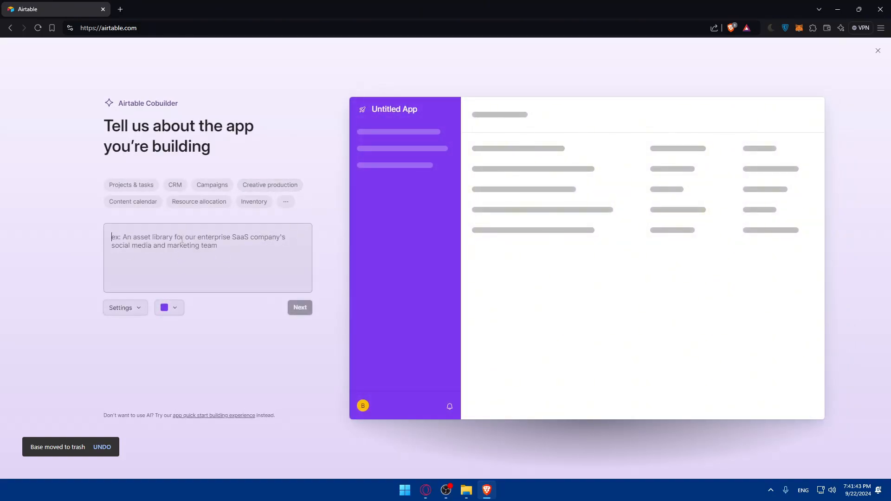
left_click(285, 202)
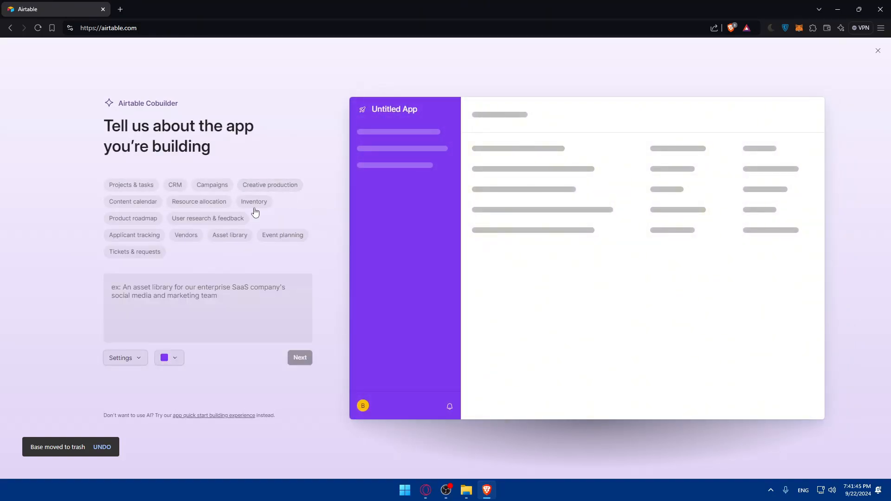
left_click(175, 185)
left_click(270, 185)
left_click(213, 185)
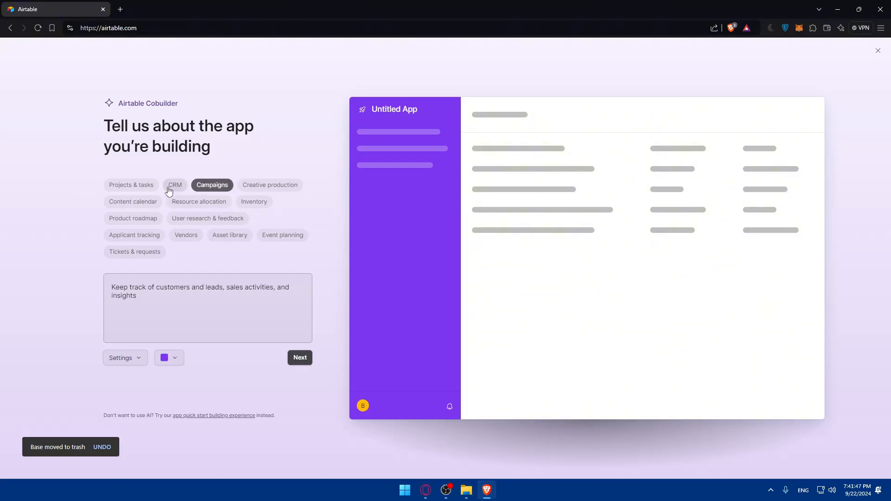
left_click(132, 202)
left_click(133, 218)
left_click(134, 235)
key("ctrl+a")
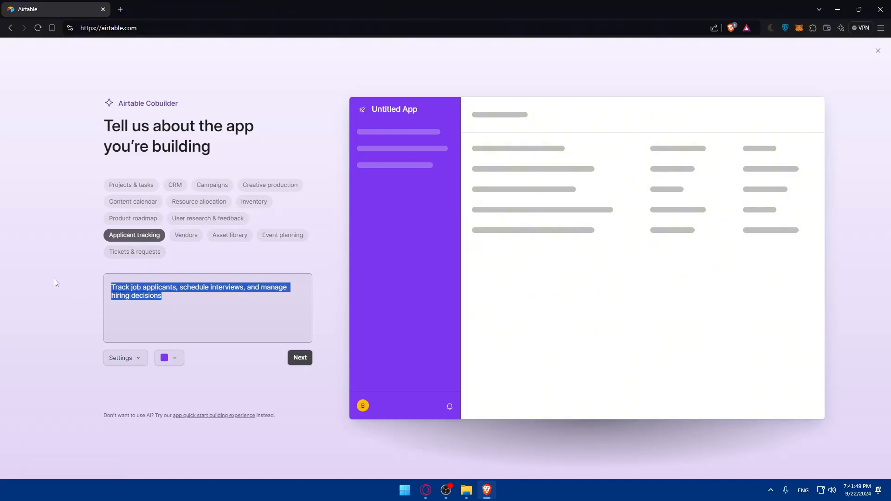
key("BackSpace")
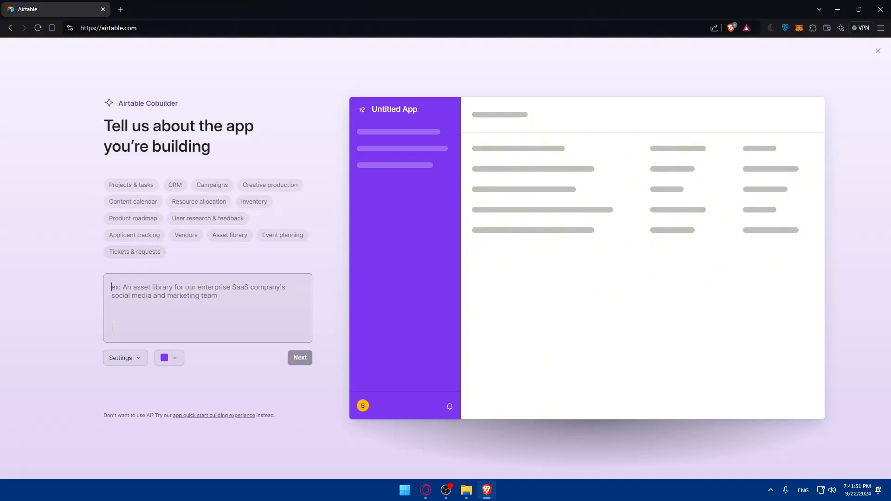
Step: View the AI builder's optional organization, industry and audience settings and its color choices, leave them unset, and close the builder
left_click(135, 362)
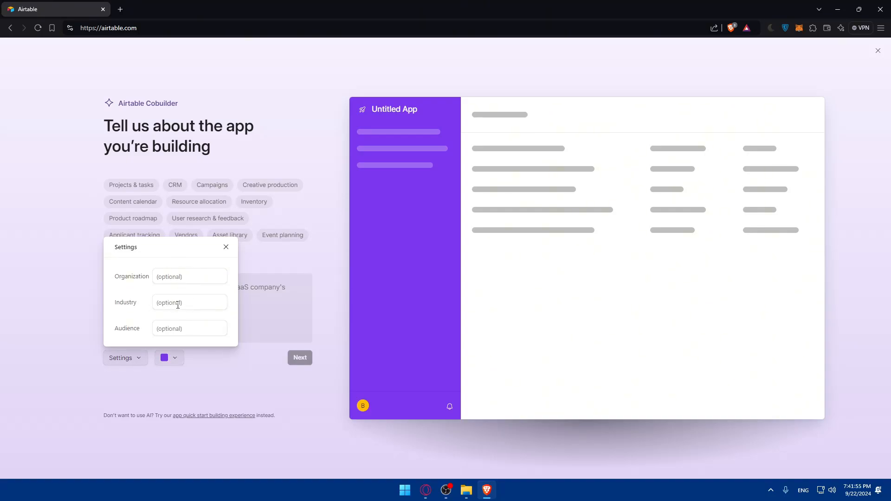
left_click(175, 282)
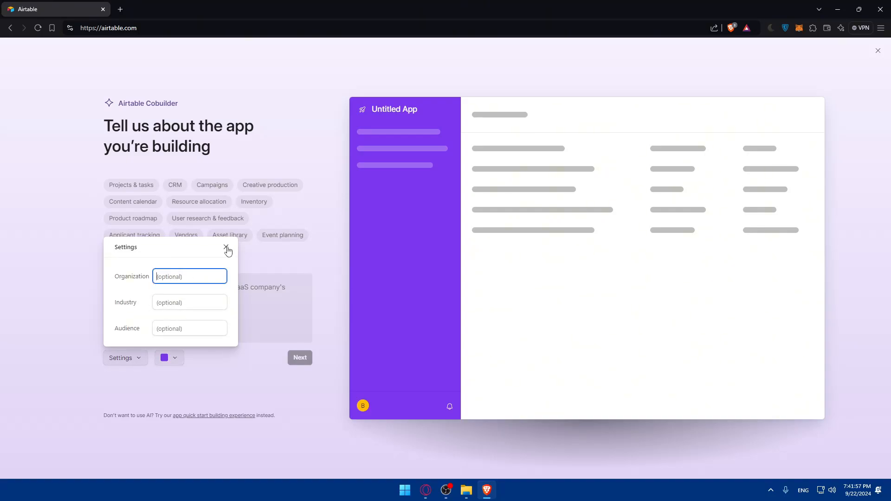
left_click(226, 247)
left_click(168, 360)
left_click(238, 358)
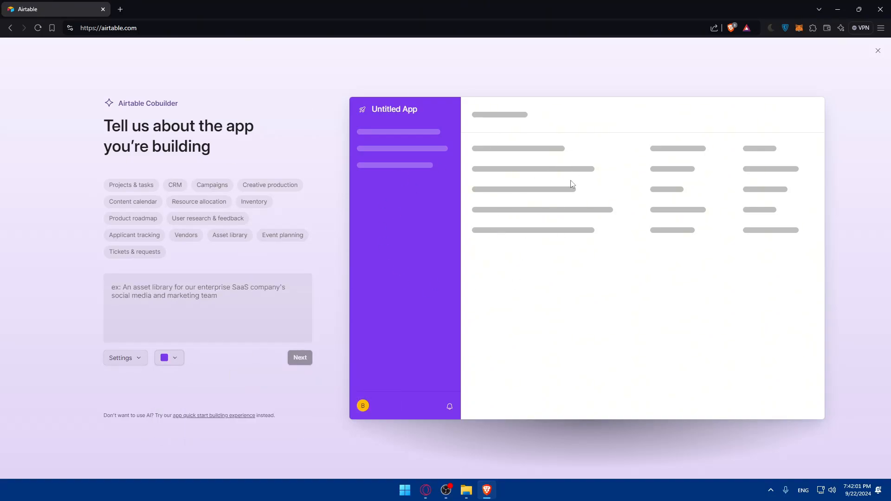
left_click(878, 51)
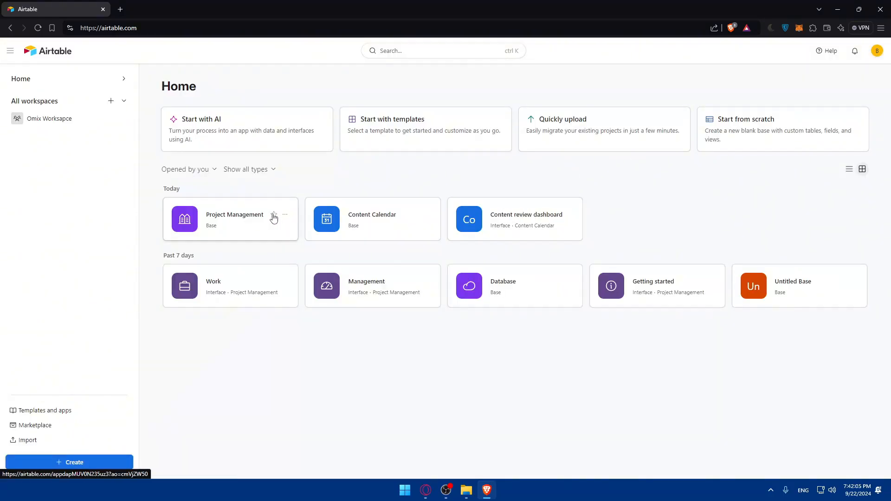
Step: Open the Project Management base, look at its automations, and return to its data
left_click(225, 216)
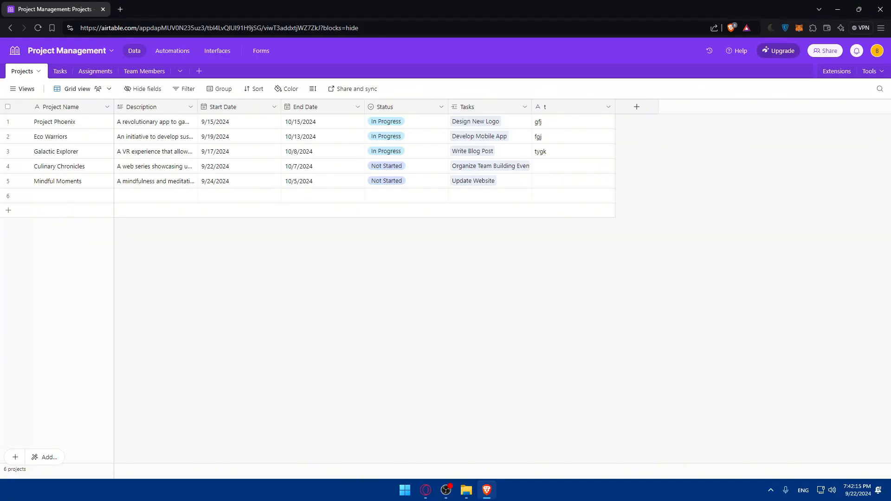
key("alt+Tab")
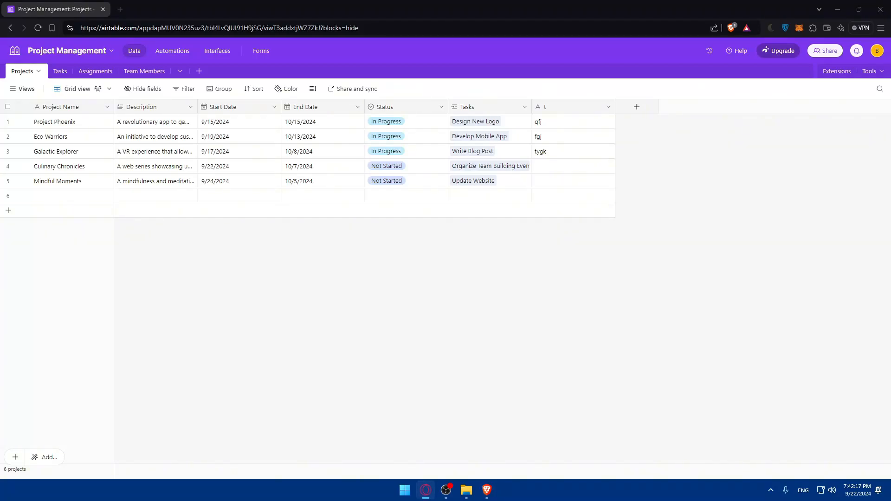
key("alt+Tab")
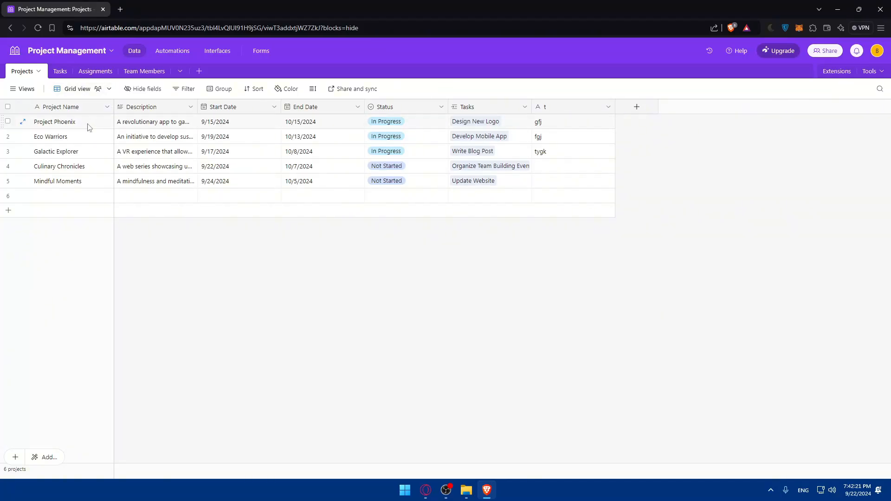
left_click(174, 52)
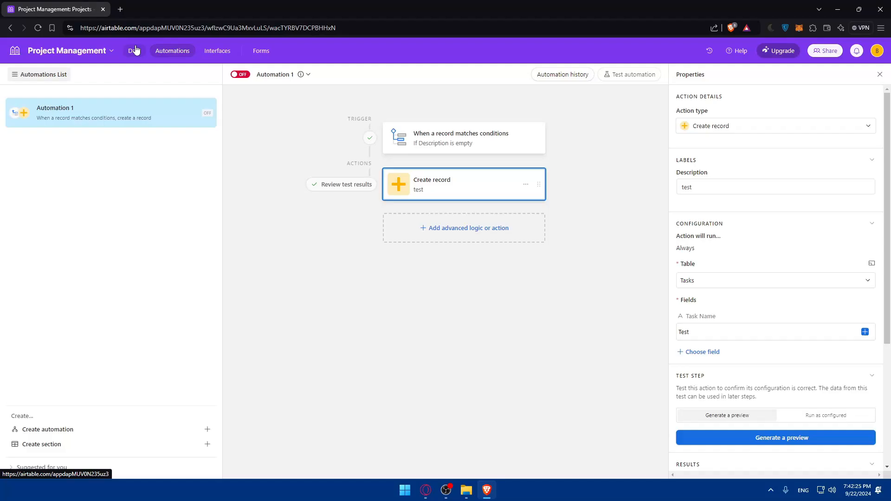
left_click(139, 52)
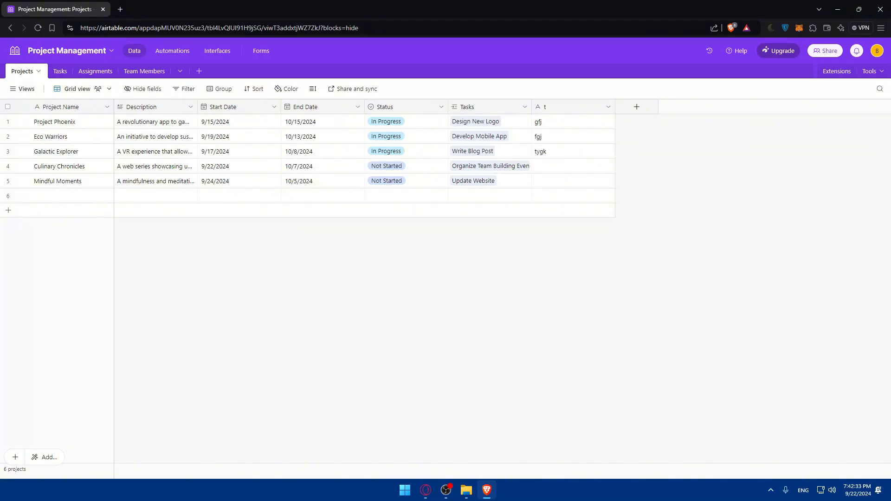
key("alt+Tab")
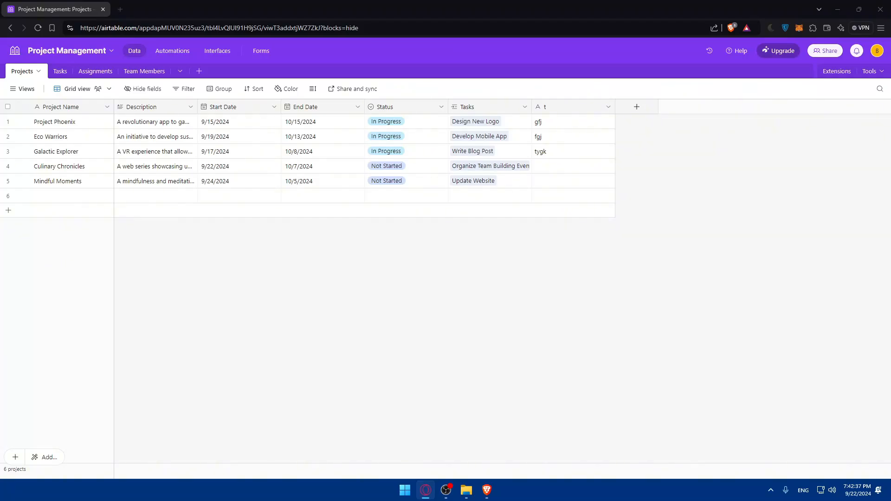
Step: Open the Airtable home page in a new browser tab and start an app with AI
left_click(119, 10)
type("air")
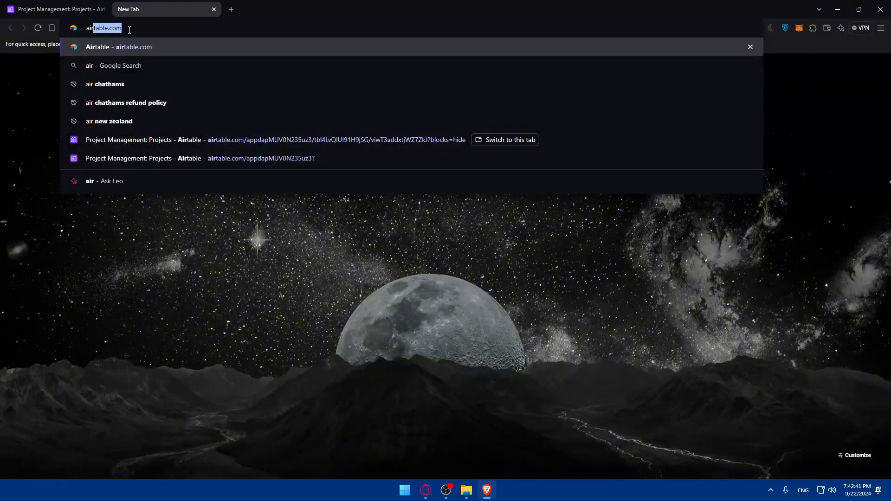
key("Return")
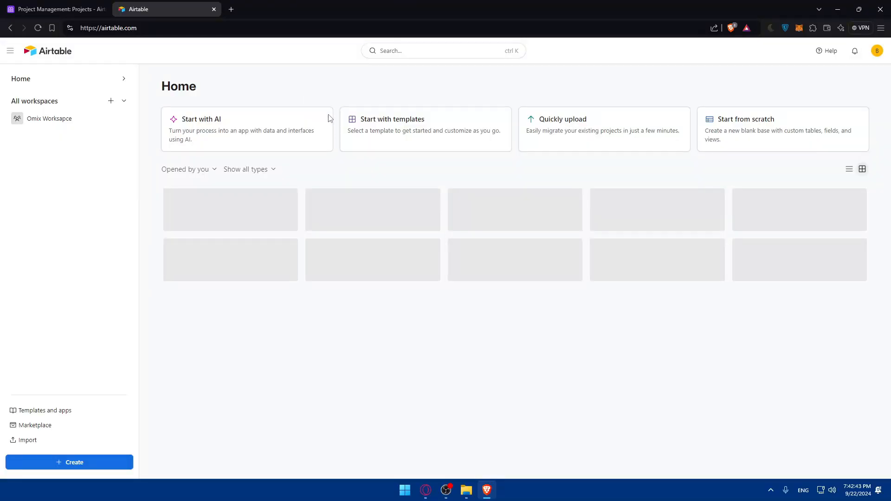
left_click(241, 127)
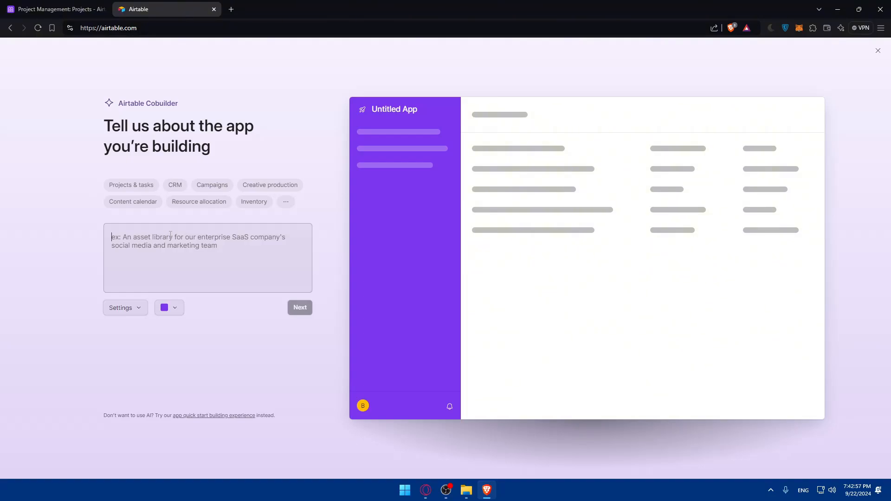
Step: Try to generate an app, replacing the typed database app description with the Content calendar suggestion, and exit the AI builder
type("crweate a databs")
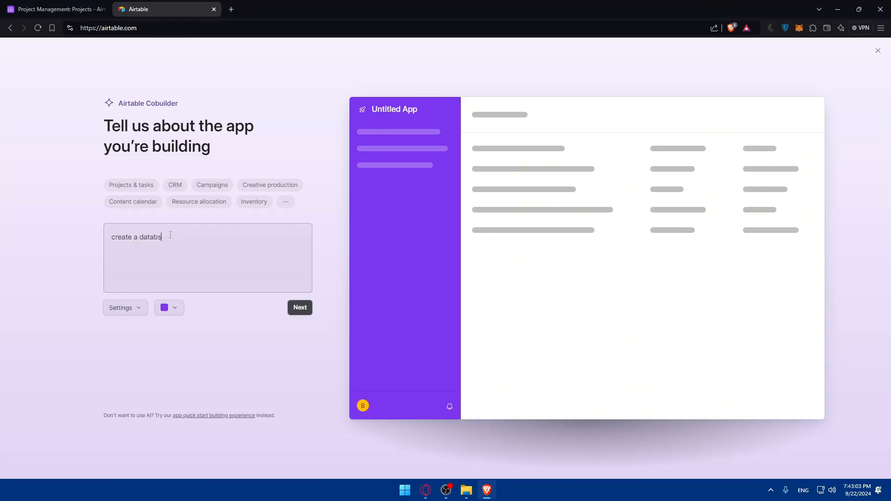
type("e app")
left_click(133, 318)
left_click(259, 321)
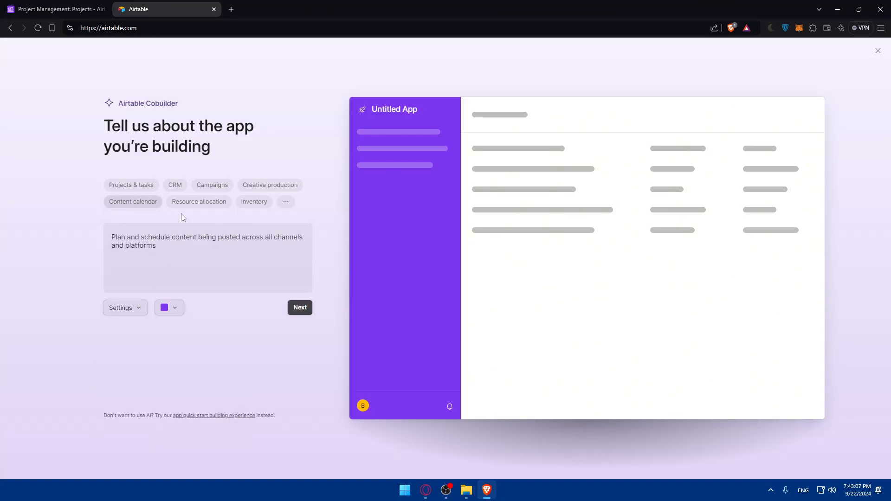
left_click(301, 310)
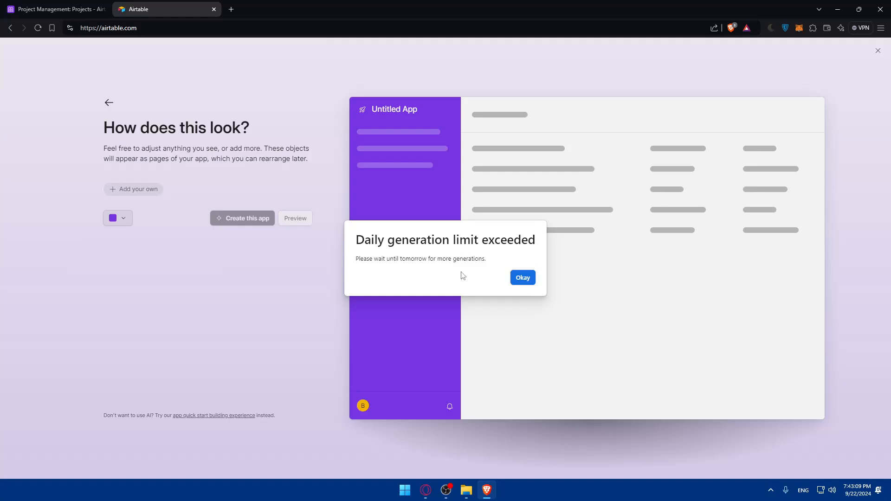
left_click(524, 279)
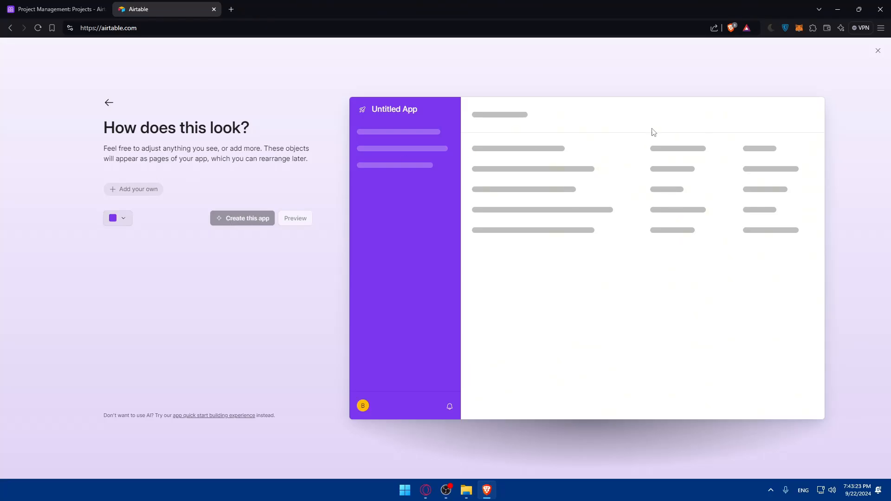
left_click(878, 51)
Step: Open the Database base, look at its interfaces, and return to its data
left_click(510, 283)
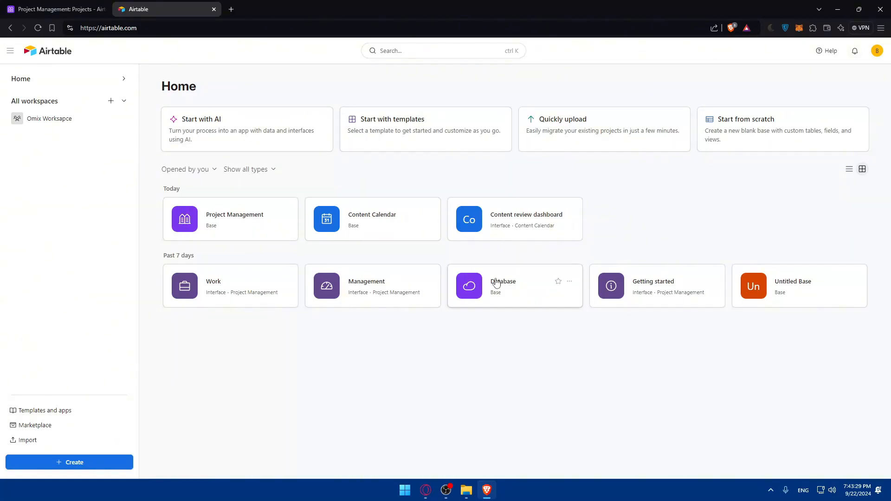
left_click(473, 290)
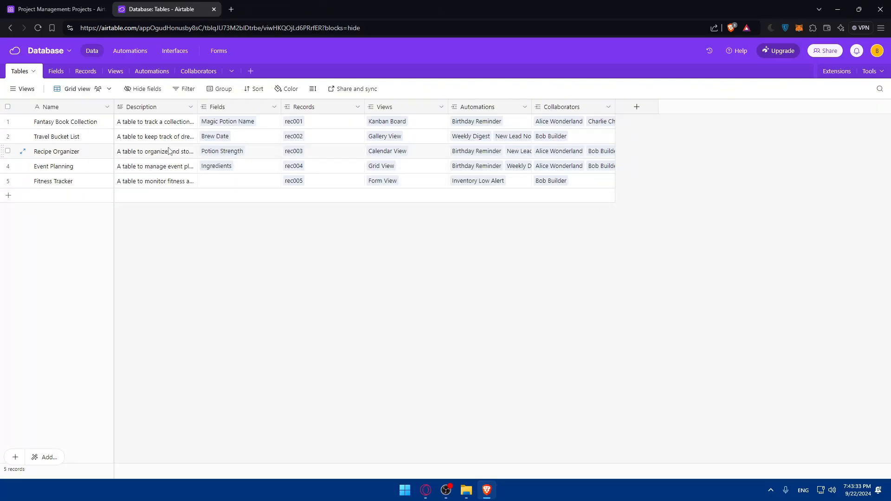
left_click(175, 50)
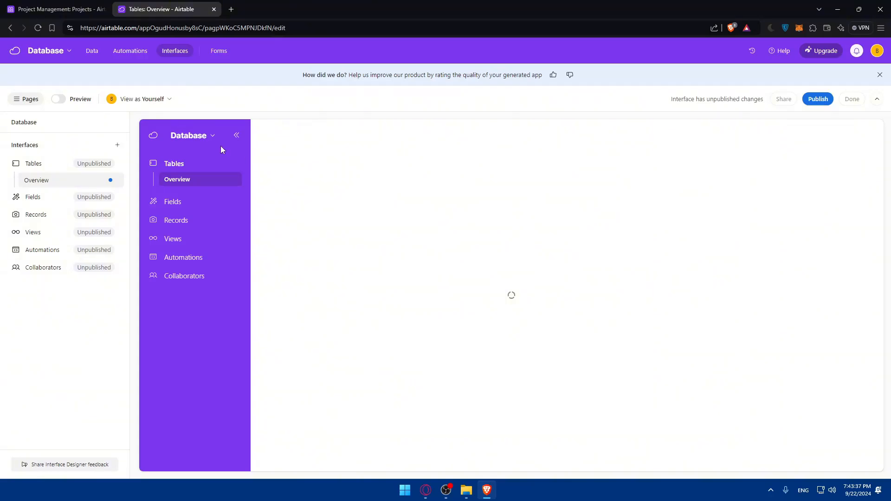
left_click(95, 49)
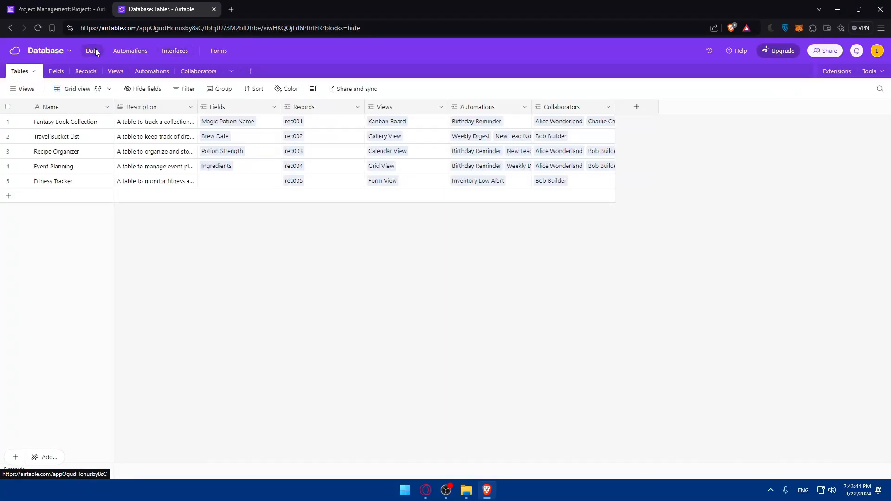
Step: Open the extensions marketplace for the Database base and look through the featured extensions
left_click(838, 72)
left_click(739, 359)
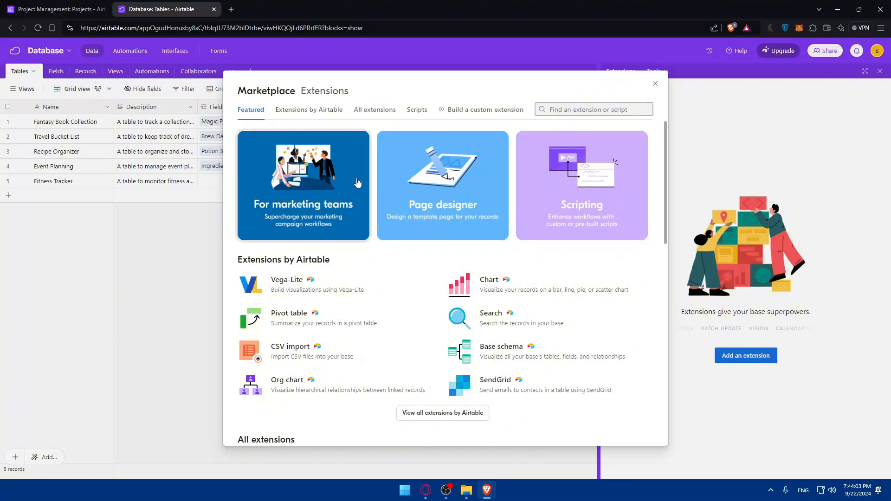
scroll(403, 302, "down", 2)
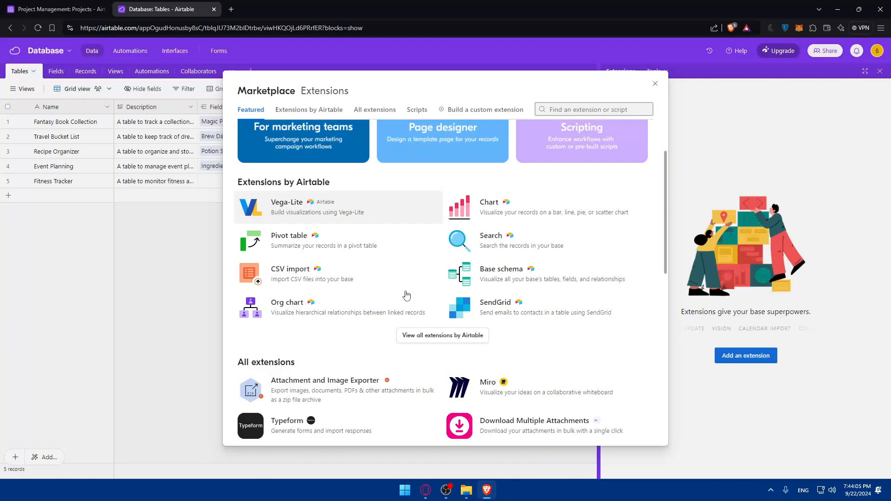
scroll(406, 295, "down", 6)
scroll(414, 284, "up", 10)
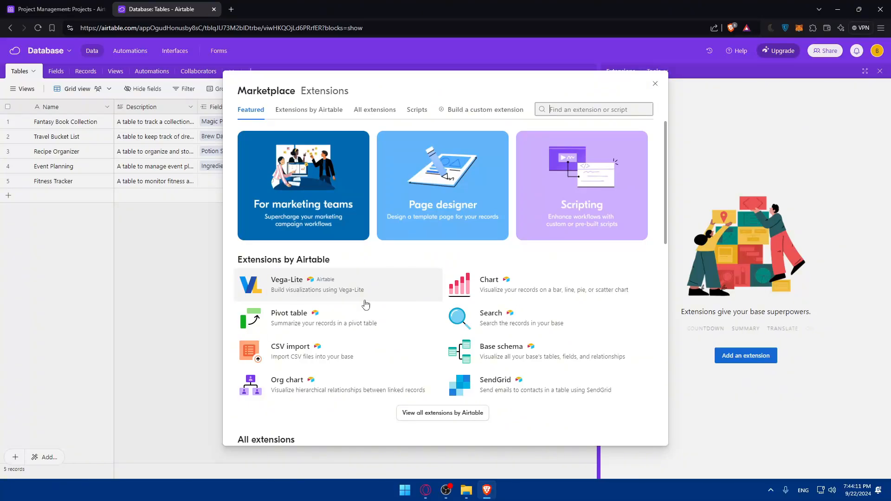
Step: Begin building a custom extension and look through the examples it can start from
left_click(483, 110)
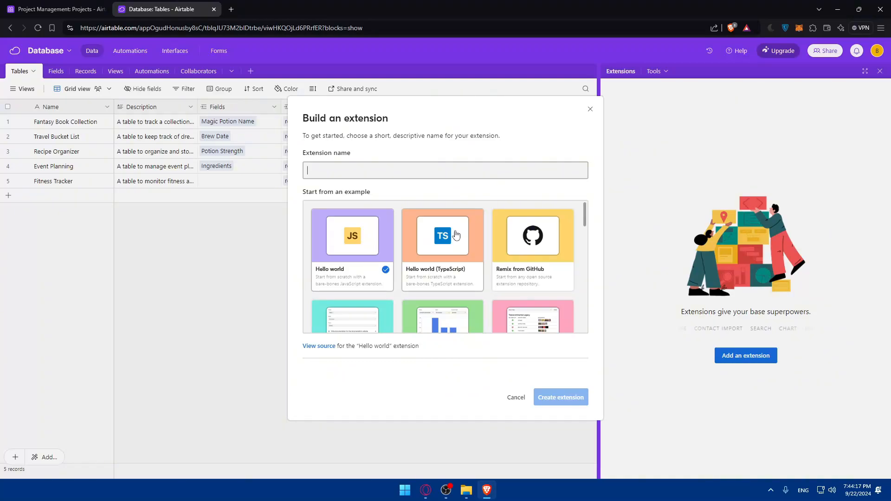
scroll(458, 233, "down", 5)
scroll(432, 242, "up", 5)
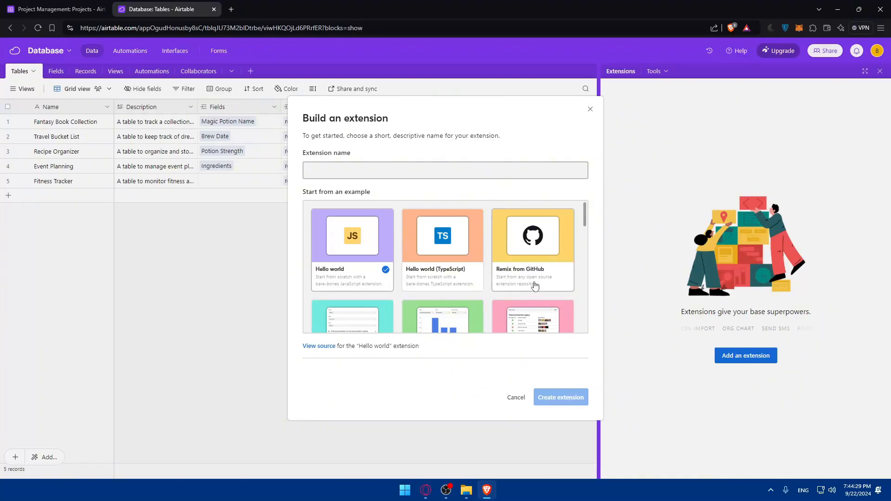
scroll(479, 259, "down", 2)
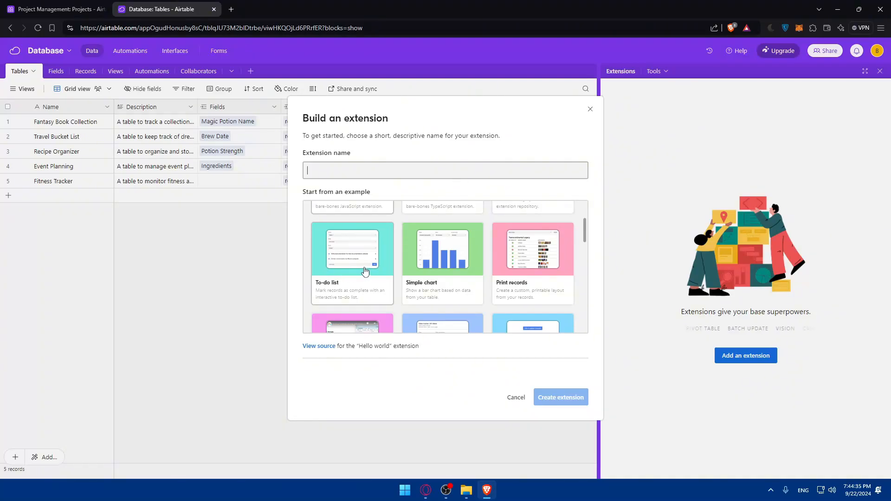
scroll(479, 290, "down", 5)
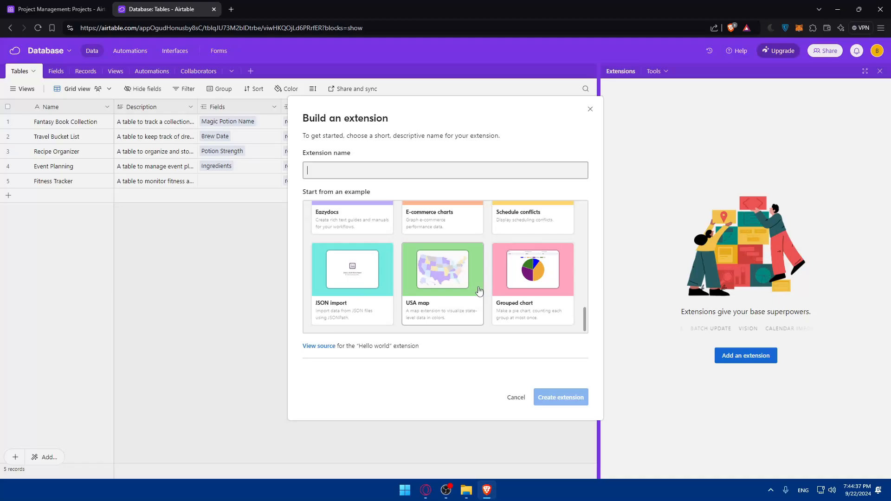
Step: Leave the custom extension setup, look through the extensions marketplace and its custom-build option again, and close the extensions area
left_click(589, 112)
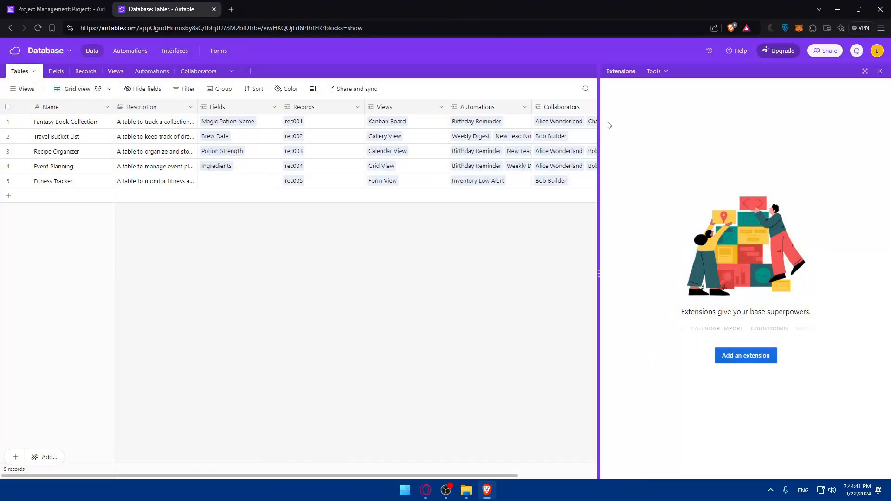
left_click(722, 360)
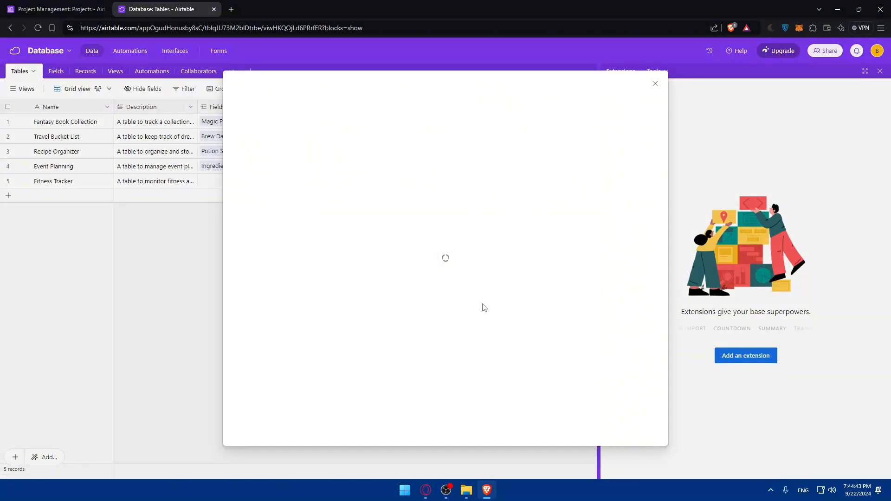
scroll(398, 262, "down", 3)
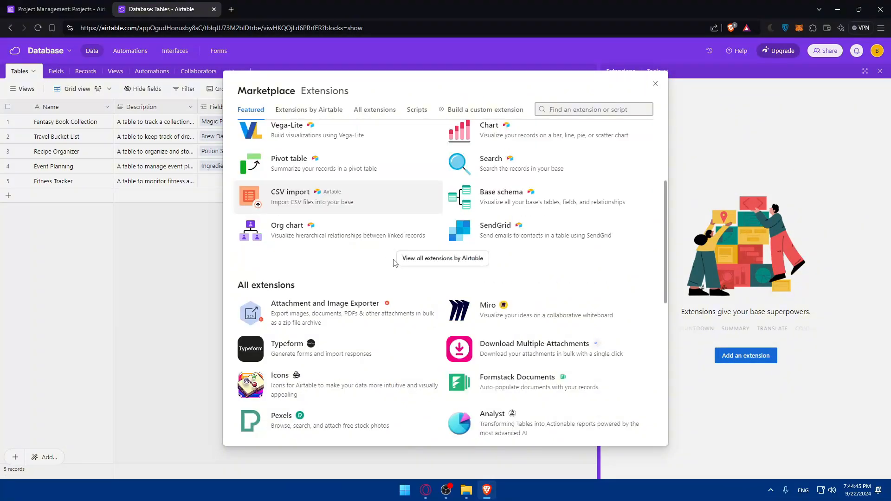
scroll(408, 232, "down", 7)
scroll(407, 225, "up", 6)
scroll(407, 225, "up", 5)
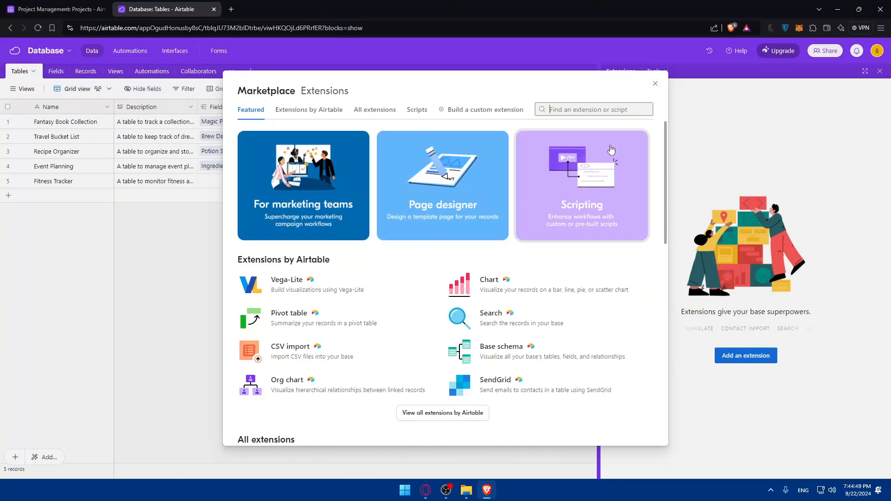
left_click(457, 110)
left_click(591, 109)
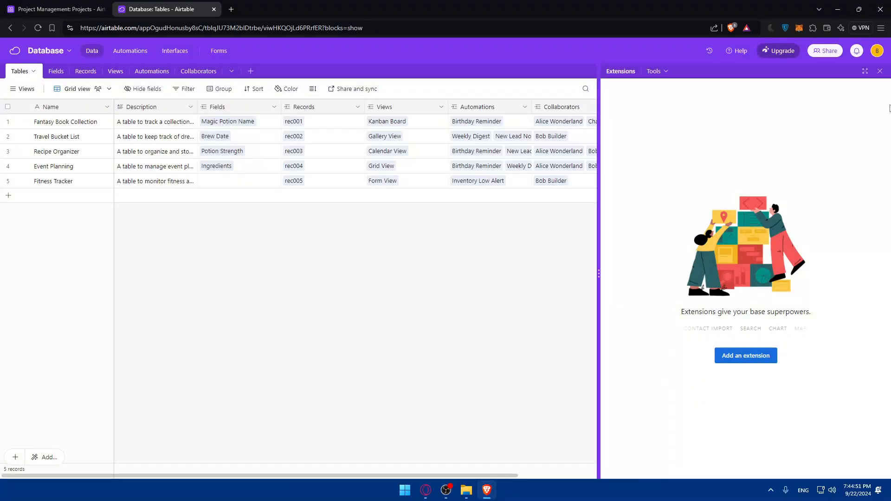
left_click(880, 71)
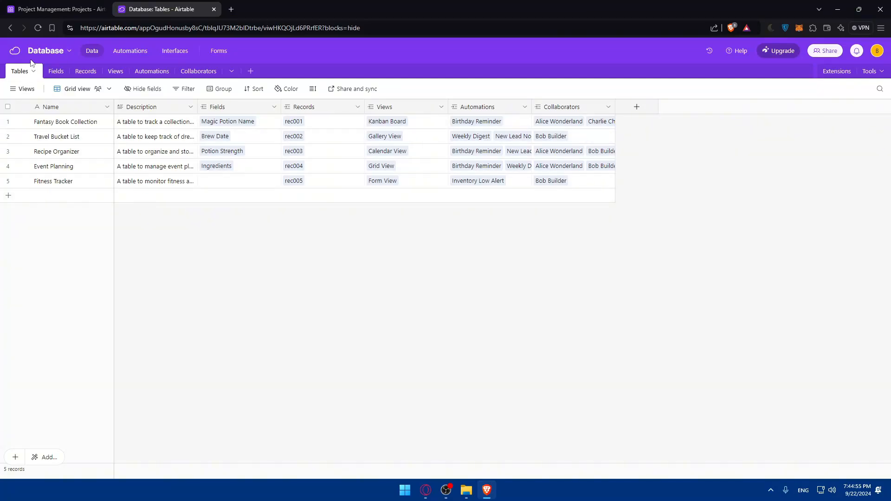
Step: Add a blank table from scratch to the Database base, named dhibsg, with each record called Task
left_click(250, 71)
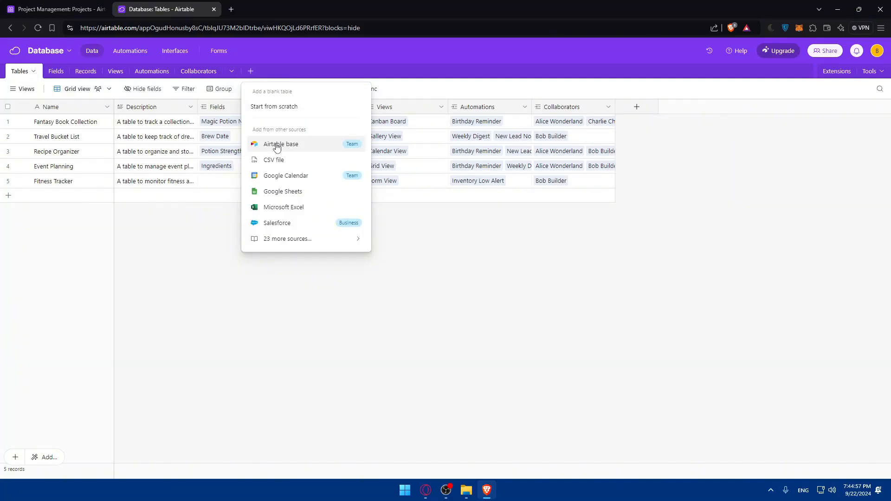
left_click(285, 105)
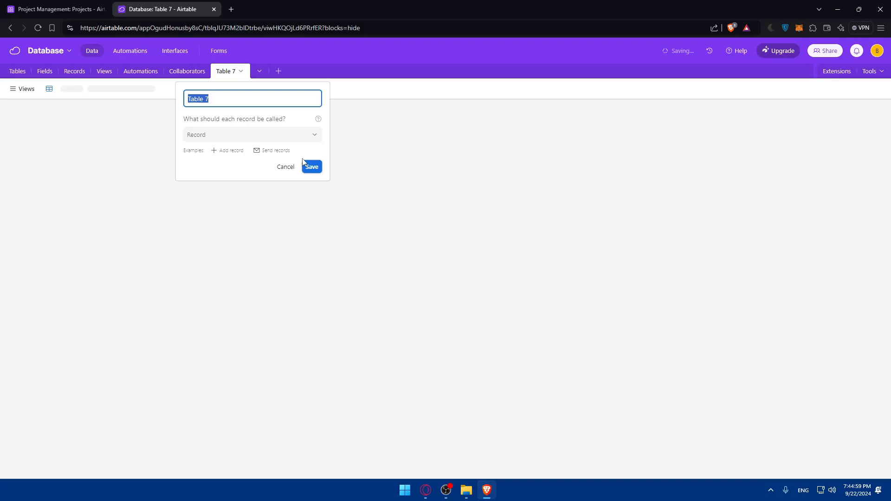
type("dhibsg")
left_click(256, 134)
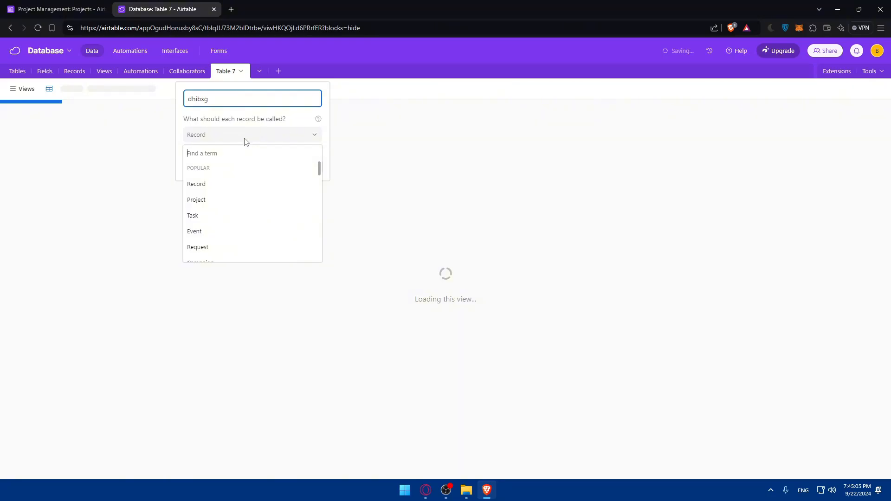
left_click(203, 216)
left_click(311, 167)
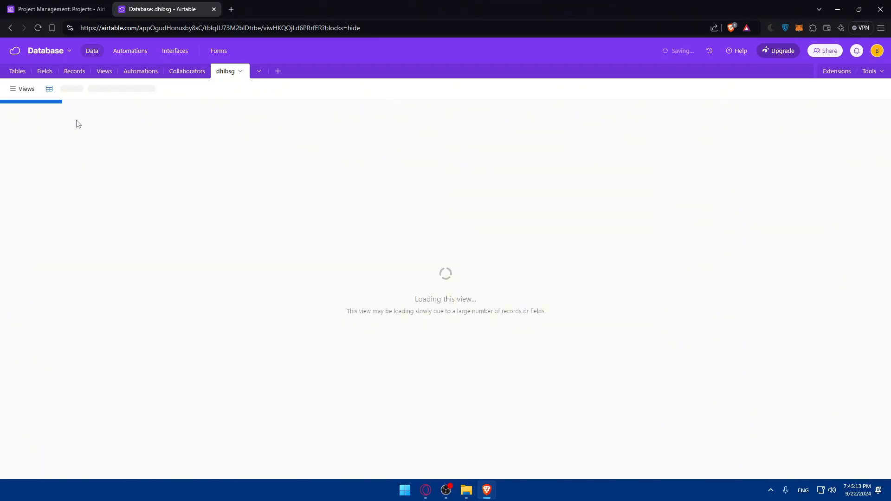
Step: Look at the Database base's Tables Overview interface and return to the base's data
left_click(188, 51)
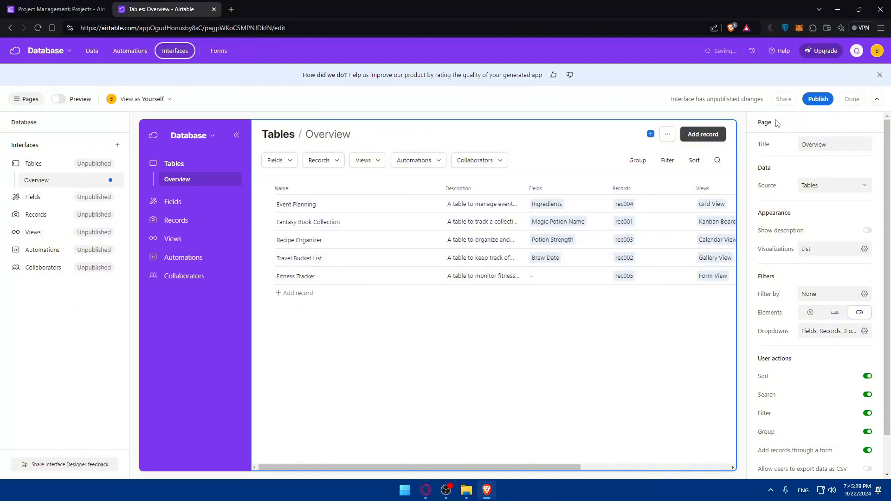
left_click(94, 54)
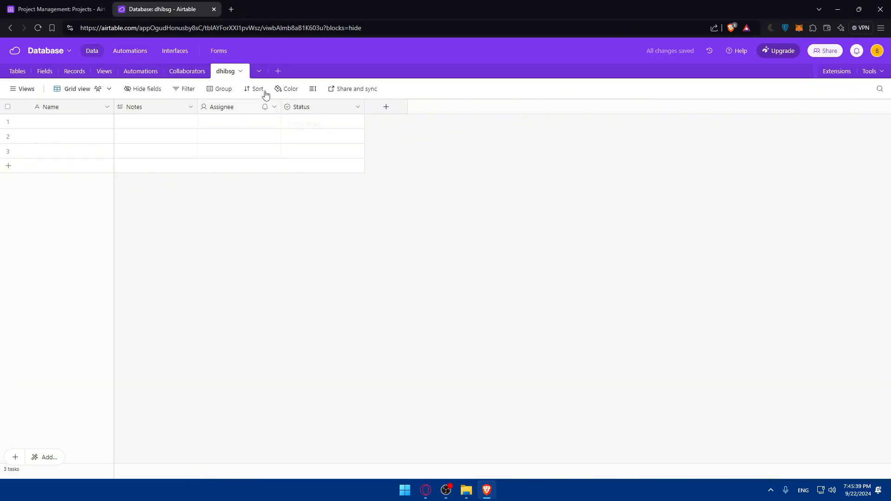
Step: Delete the dhibsg table from the Database base and confirm the deletion
left_click(241, 72)
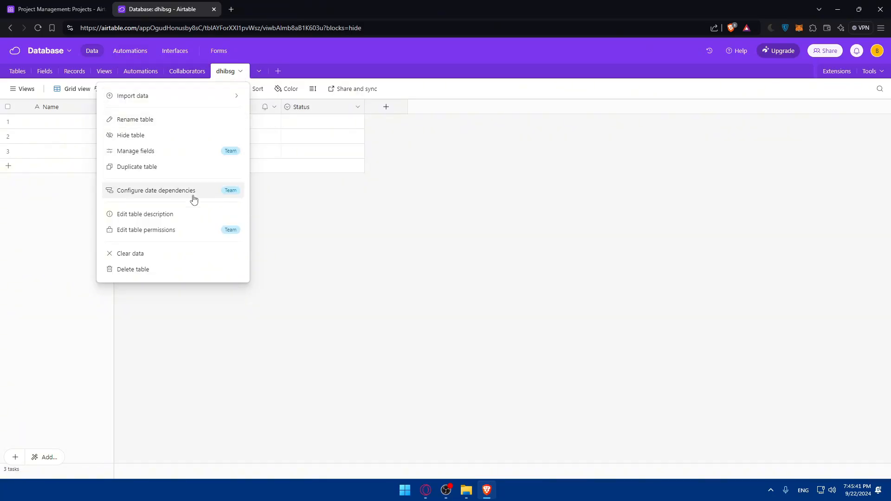
left_click(146, 271)
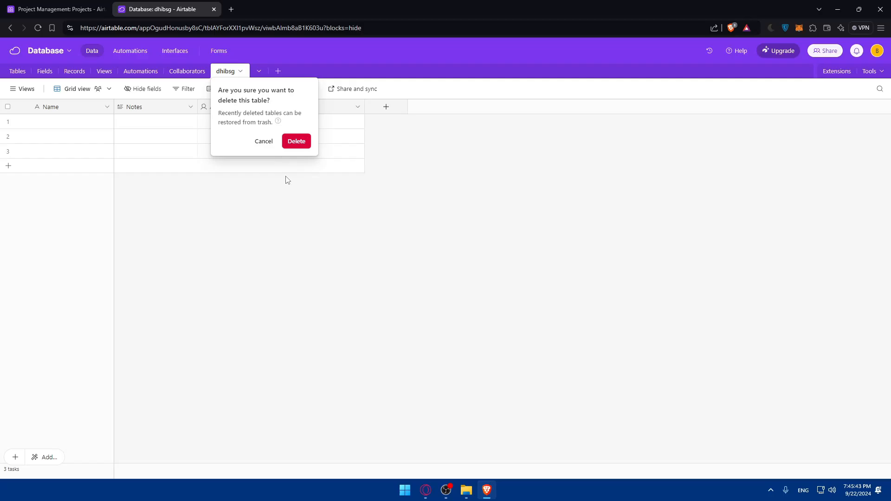
left_click(295, 141)
Step: Close the Database and Project Management base tabs, keep an empty new tab open, and minimize the browser
left_click(214, 9)
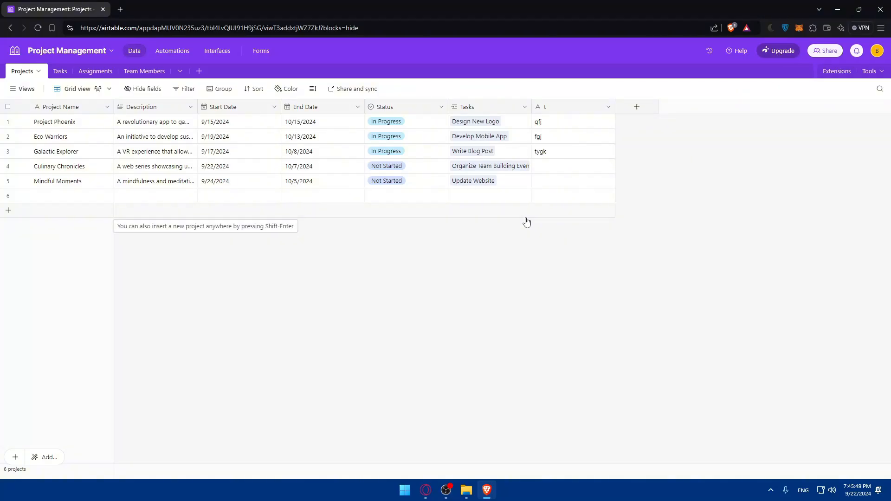
left_click(119, 10)
left_click(104, 10)
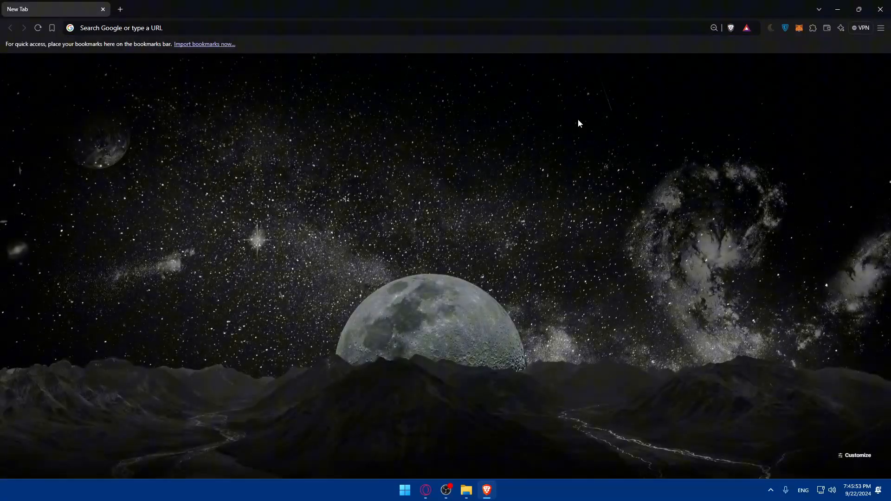
left_click(838, 9)
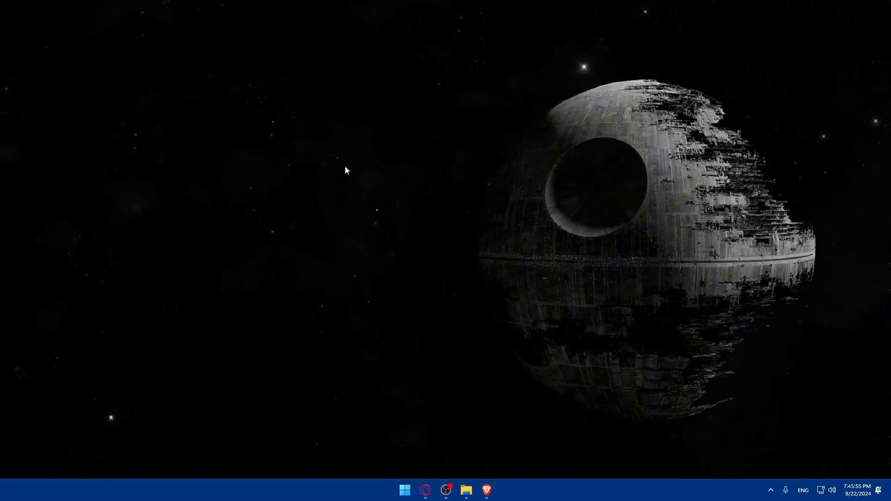